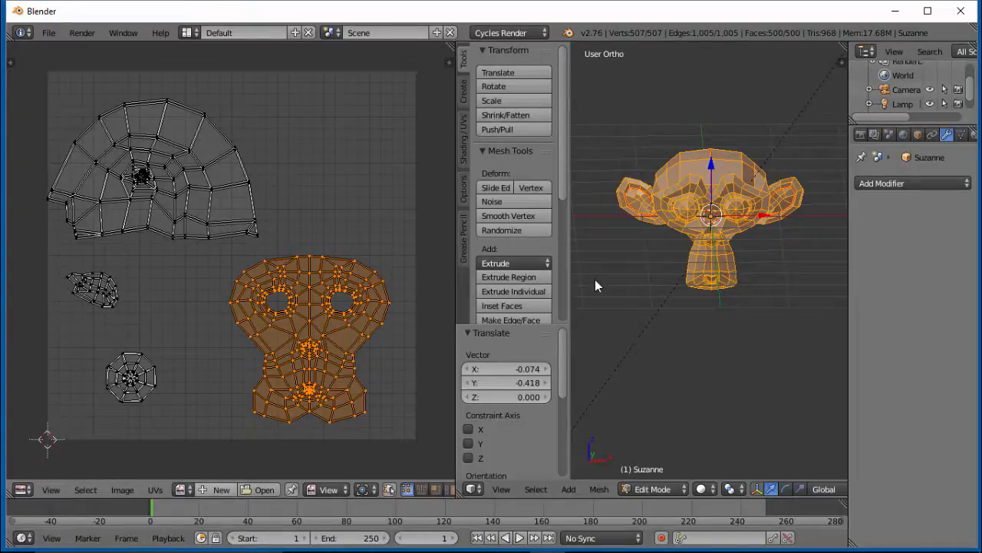
Create a new 1024 × 1024 px image named monkey with the UV Grid generated type
left_click(221, 488)
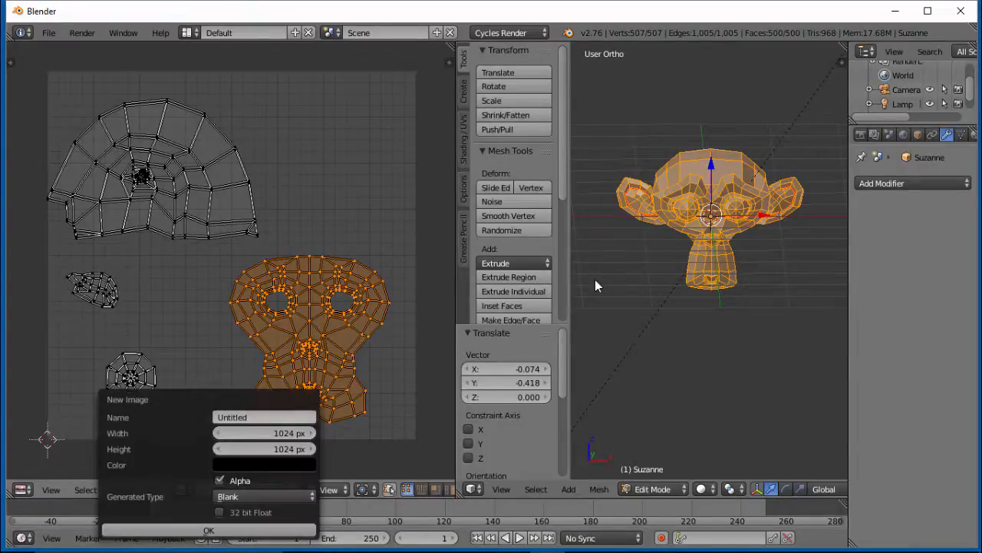
left_click(263, 417)
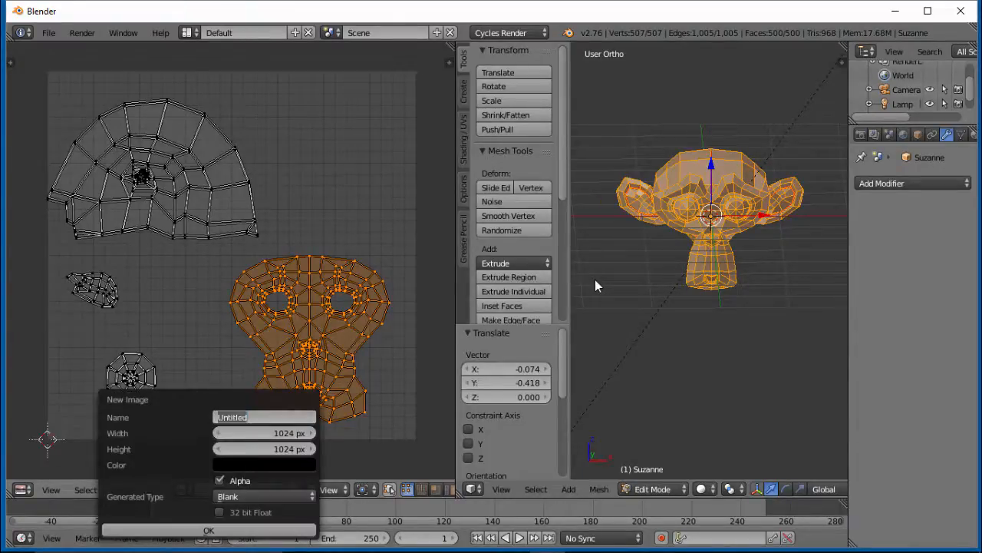
type("monkey")
key("Return")
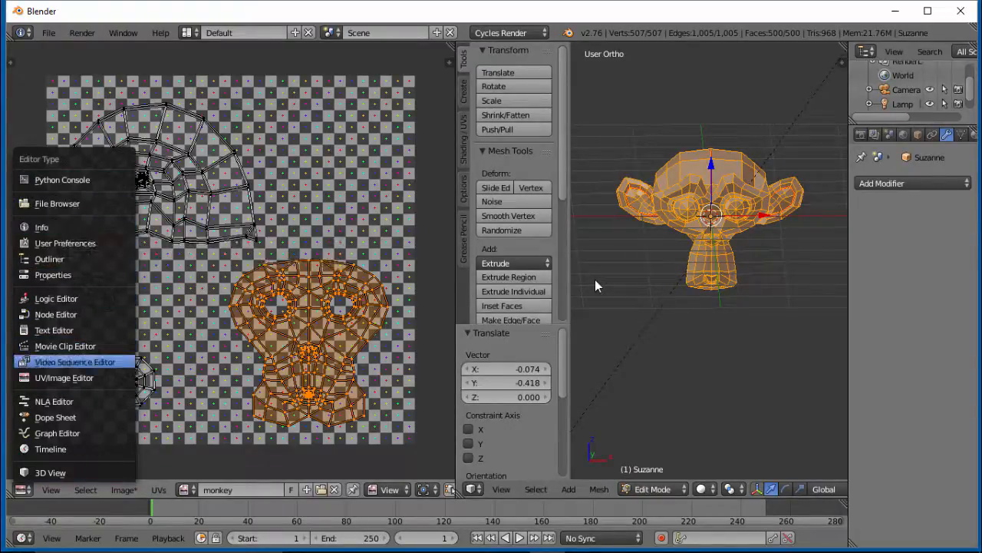
Change the UV/Image Editor area to the Node Editor and create a new material for Suzanne
key("Up")
key("Up")
key("Up")
key("Return")
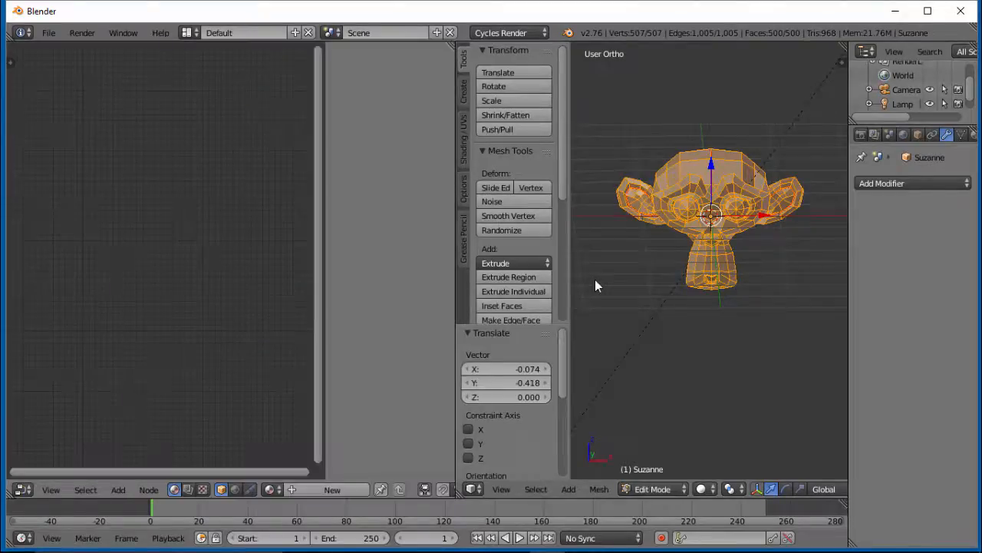
left_click(332, 489)
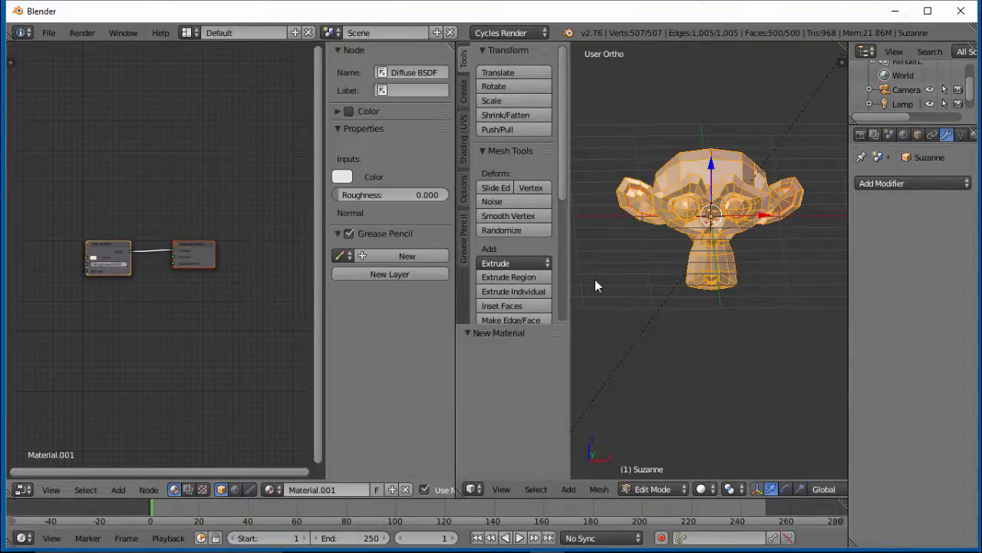
Move the Material Output and Diffuse BSDF nodes to make room for another node in front of them
left_click_drag(193, 249, 255, 302)
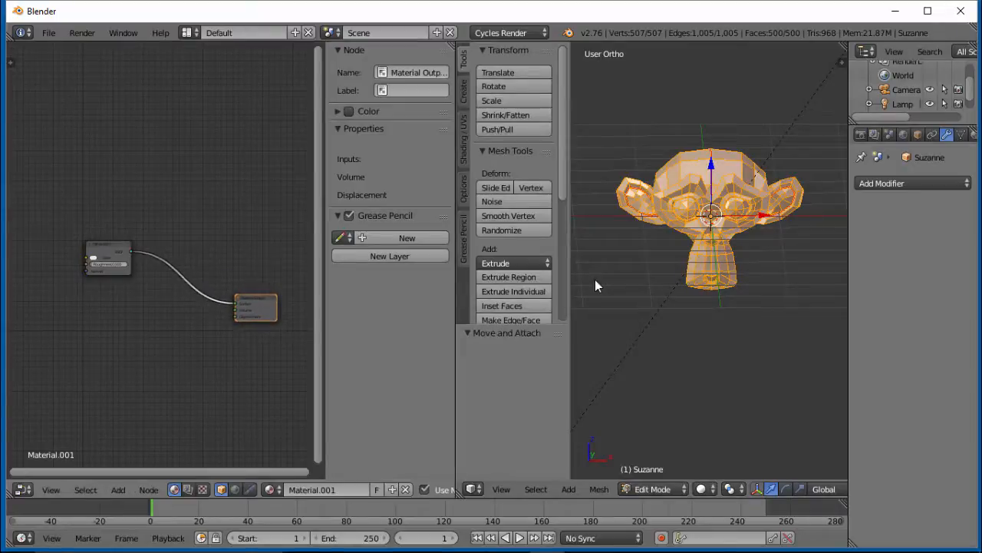
left_click_drag(109, 257, 164, 301)
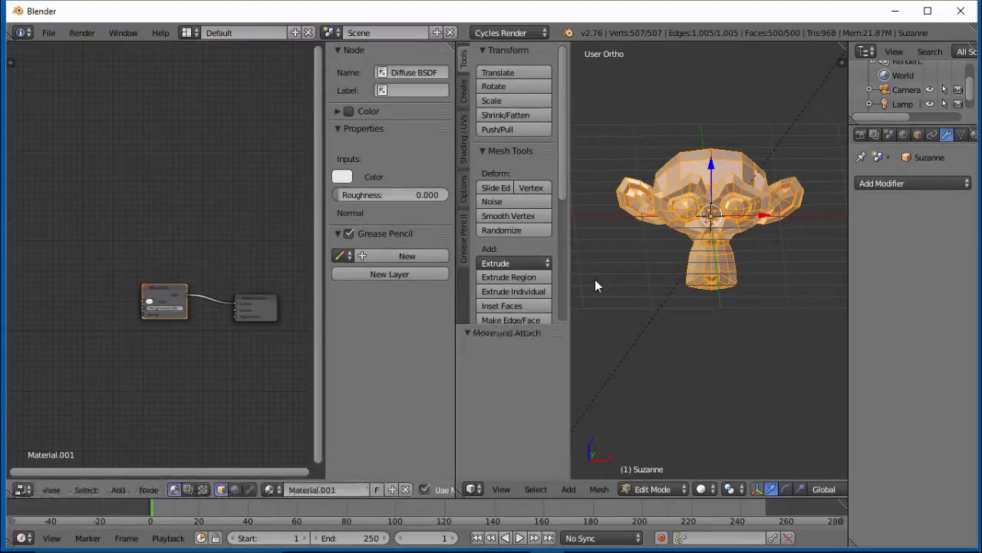
scroll(164, 301, "up", 1)
scroll(164, 301, "up", 2)
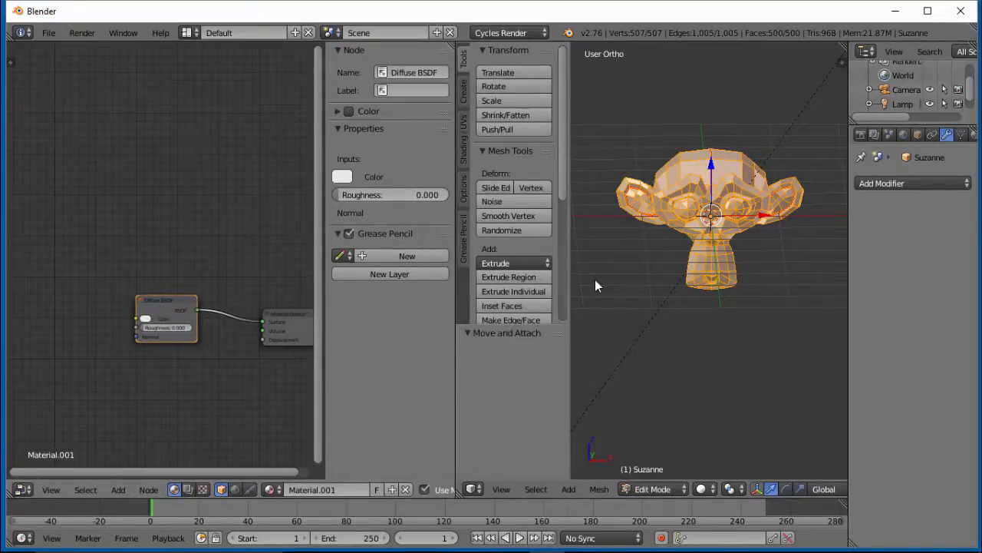
Add an Image Texture node and place it in front of the Diffuse BSDF node
key("shift+a")
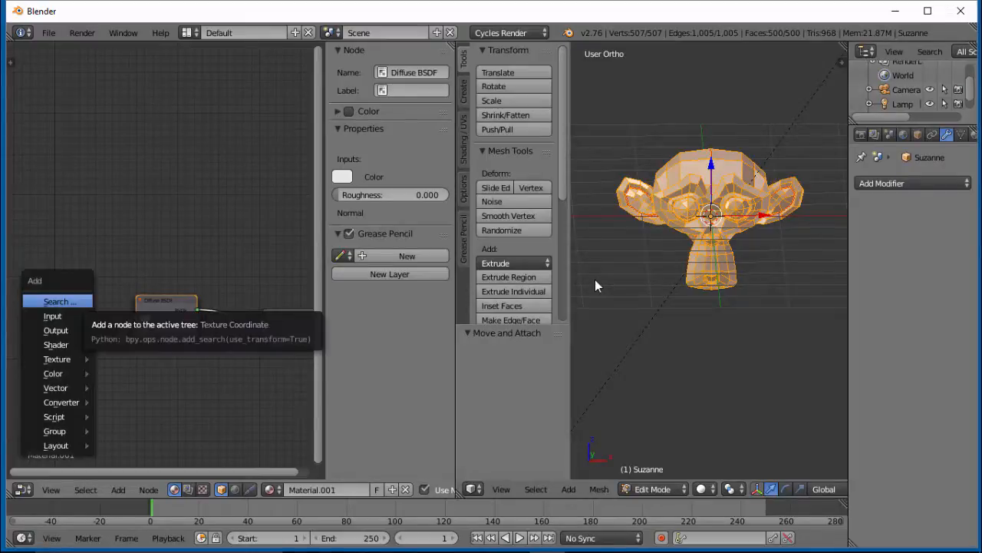
mouse_move(52, 315)
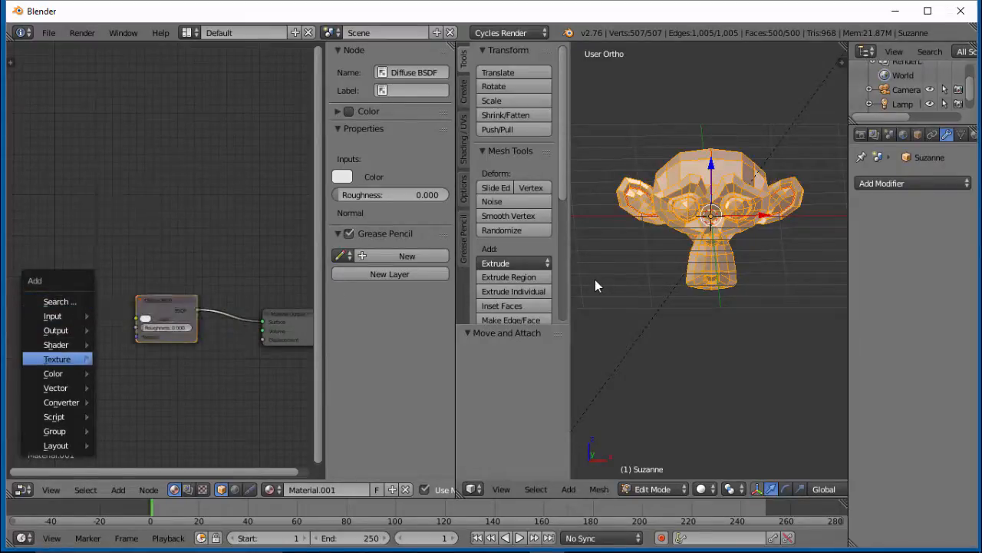
mouse_move(57, 359)
left_click(153, 184)
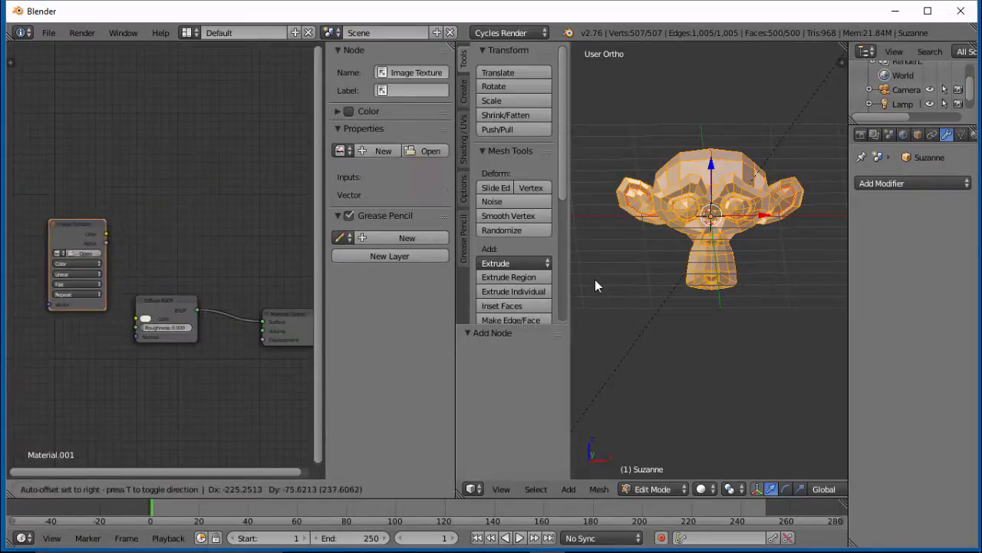
left_click(57, 234)
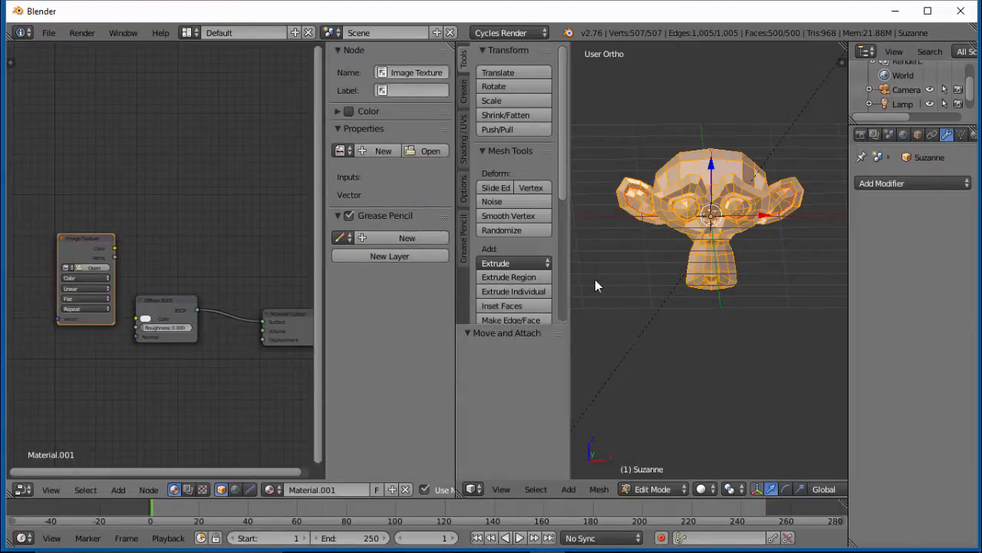
Assign the monkey image to the Image Texture node and link its Color output to the Diffuse BSDF Color input
left_click(66, 267)
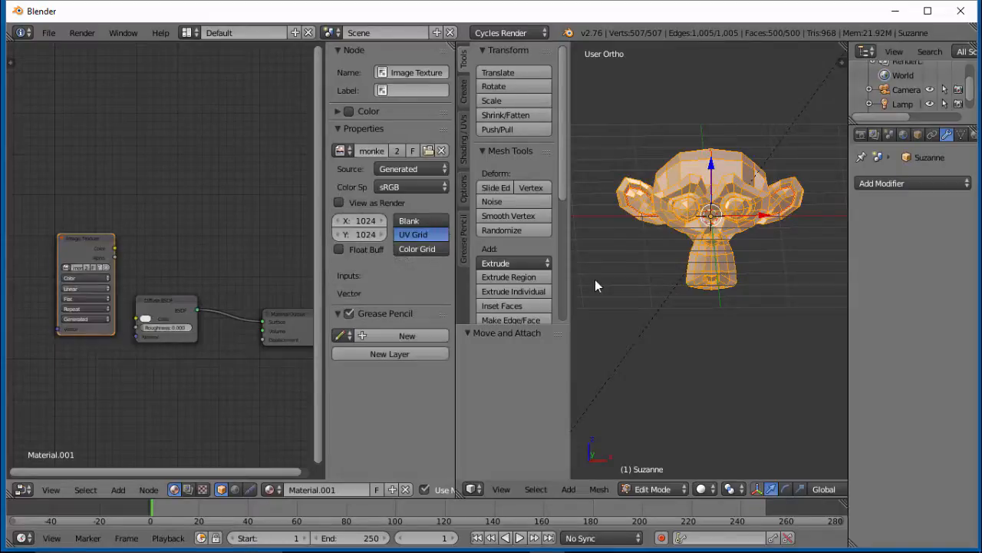
left_click(111, 284)
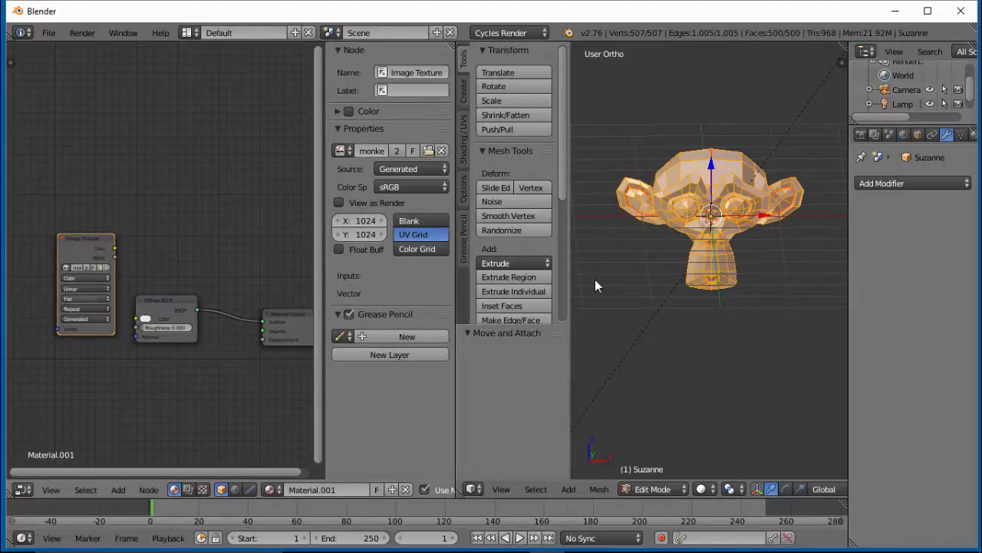
left_click_drag(113, 248, 137, 318)
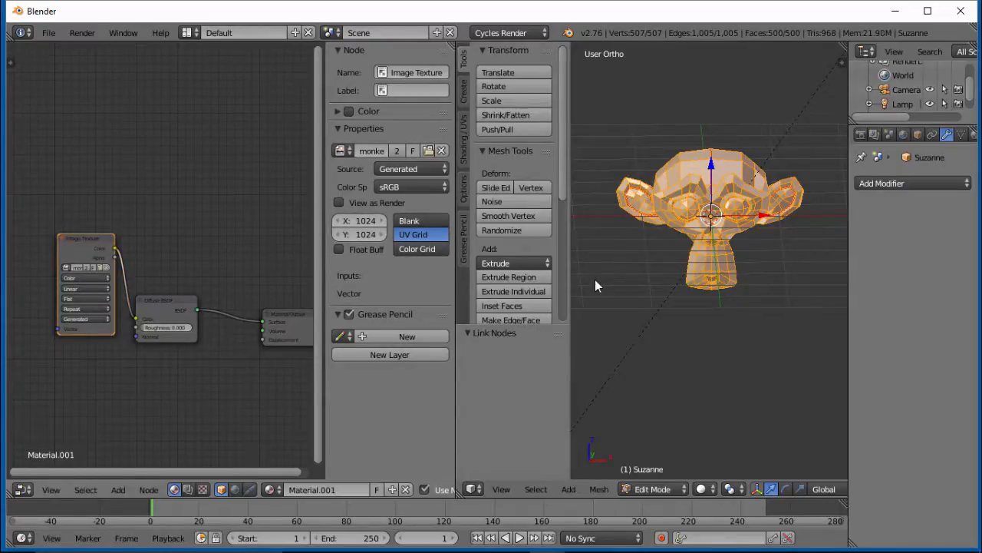
Set the 3D view's viewport shading to Material and switch Suzanne to Object Mode
left_click(701, 489)
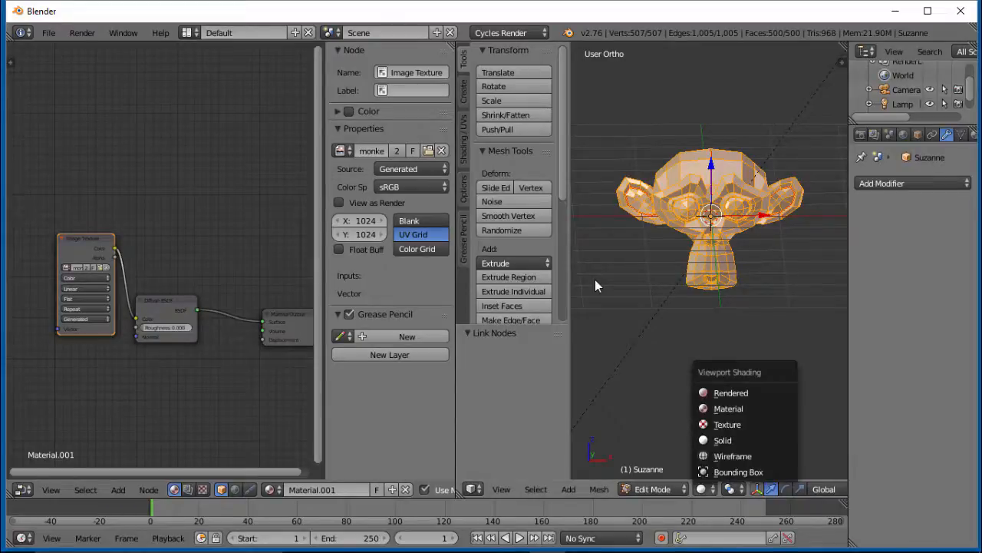
left_click(729, 405)
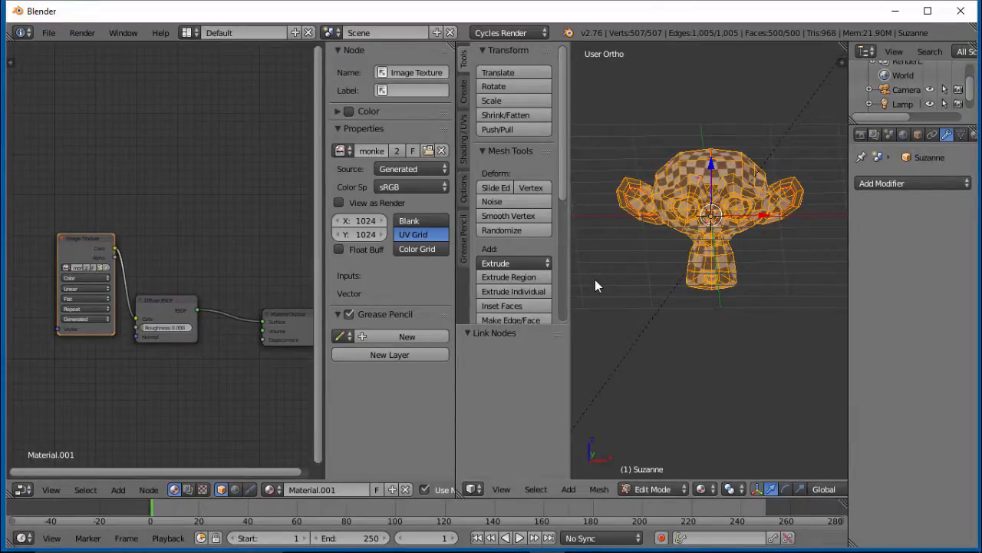
scroll(596, 286, "up", 7)
scroll(596, 285, "down", 4)
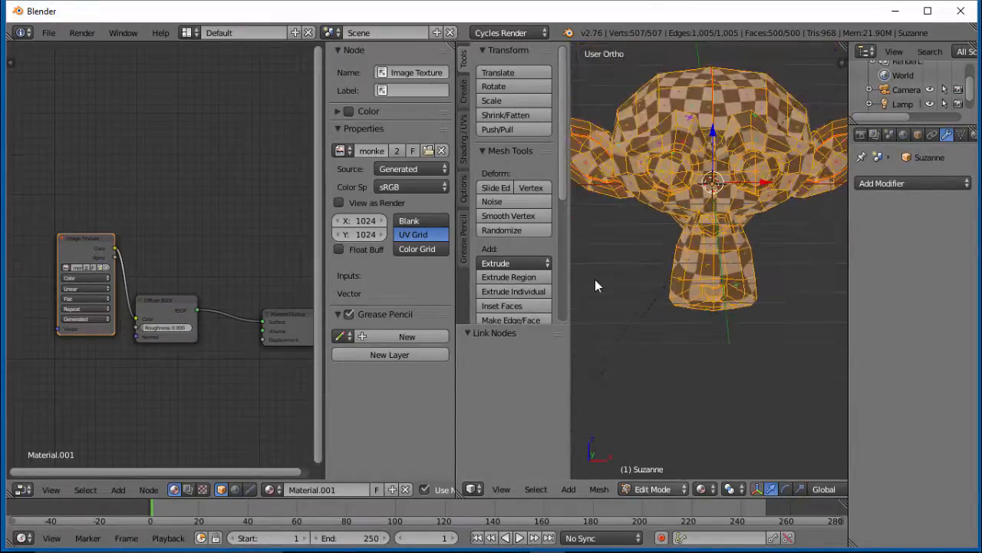
key("Tab")
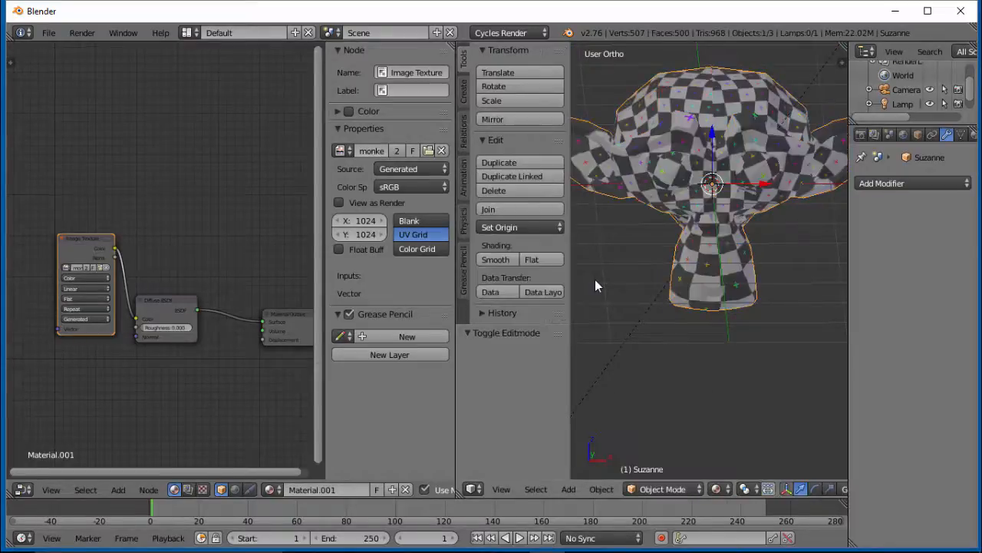
Inspect the checker texture around Suzanne's head from several sides for stretching and uneven square sizes
middle_click_drag(596, 285, 596, 285)
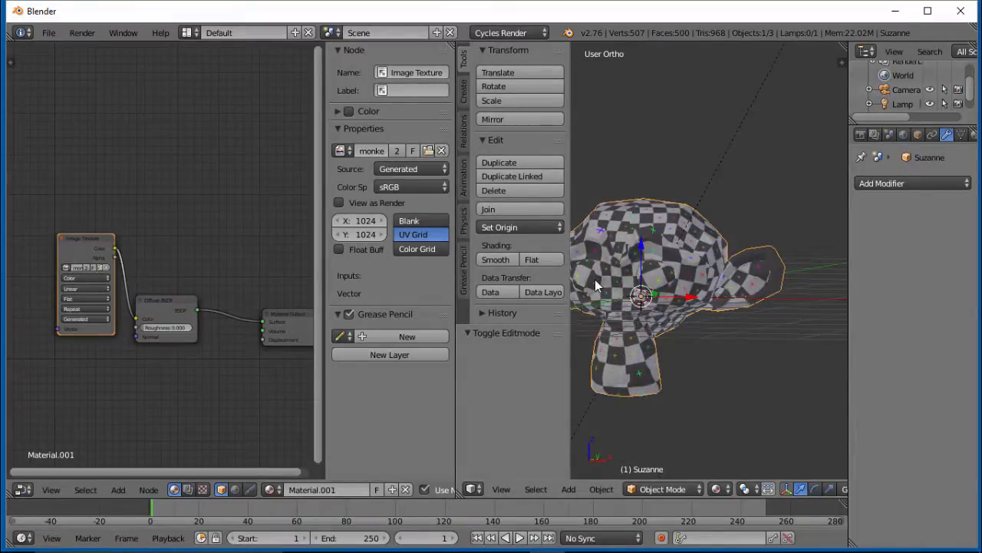
middle_click_drag(596, 286, 595, 285)
middle_click_drag(596, 285, 595, 285)
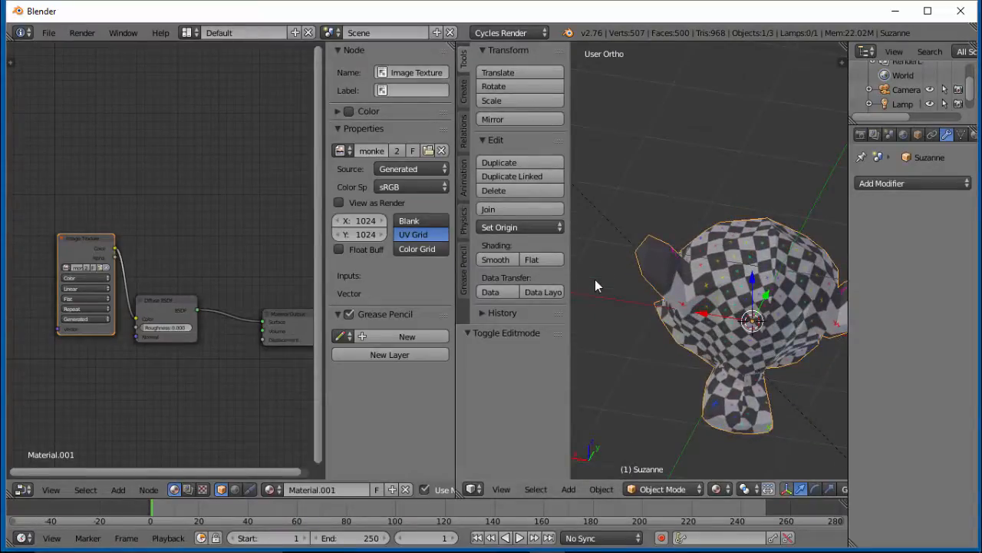
middle_click_drag(595, 285, 595, 285)
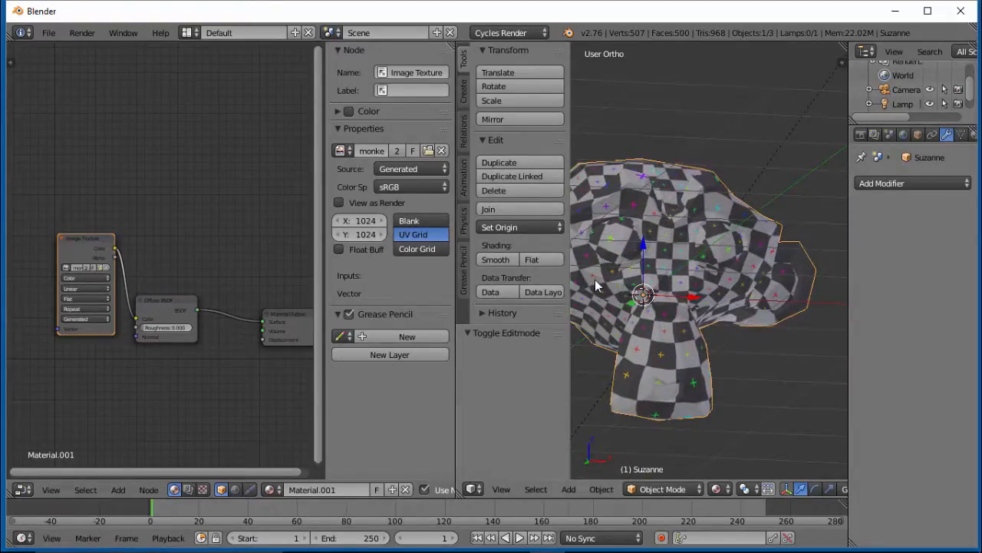
Change the Node Editor area back to the UV/Image Editor and put Suzanne in Edit Mode to show its UV layout
left_click(22, 489)
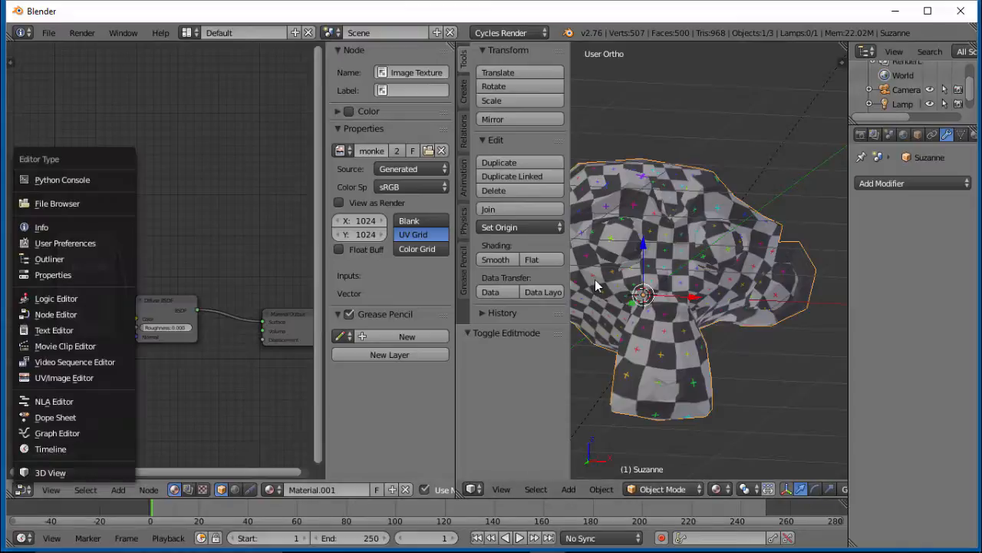
left_click(74, 376)
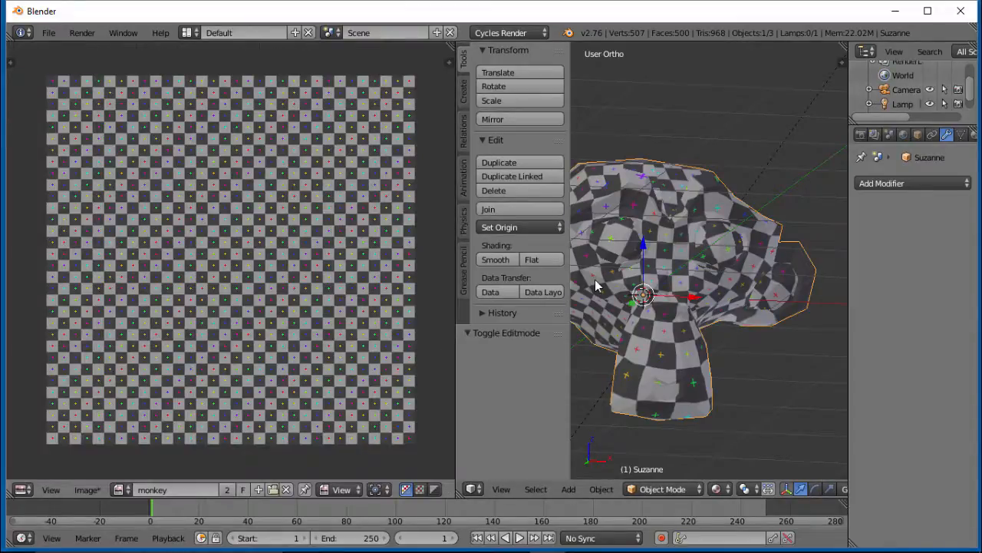
scroll(231, 261, "down", 1)
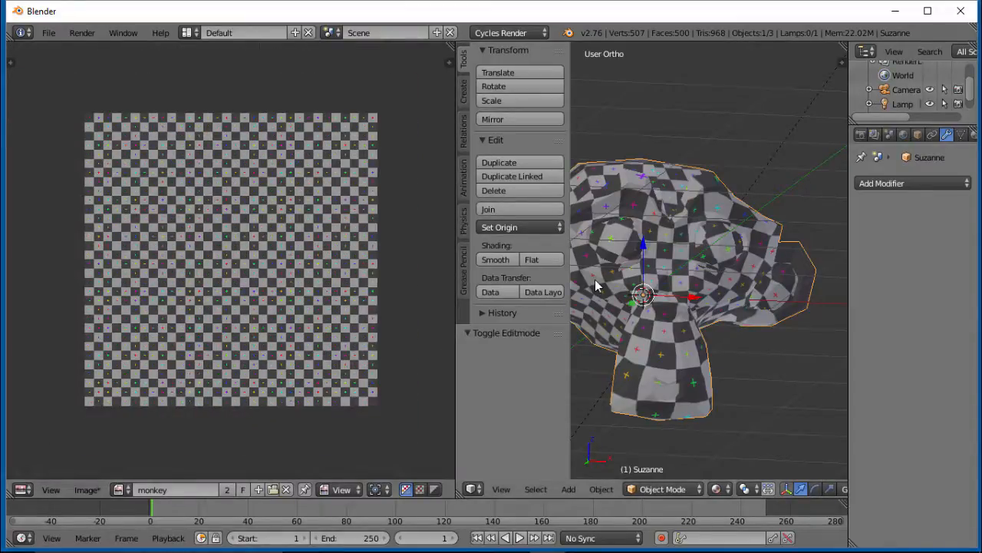
key("Tab")
scroll(231, 260, "up", 3)
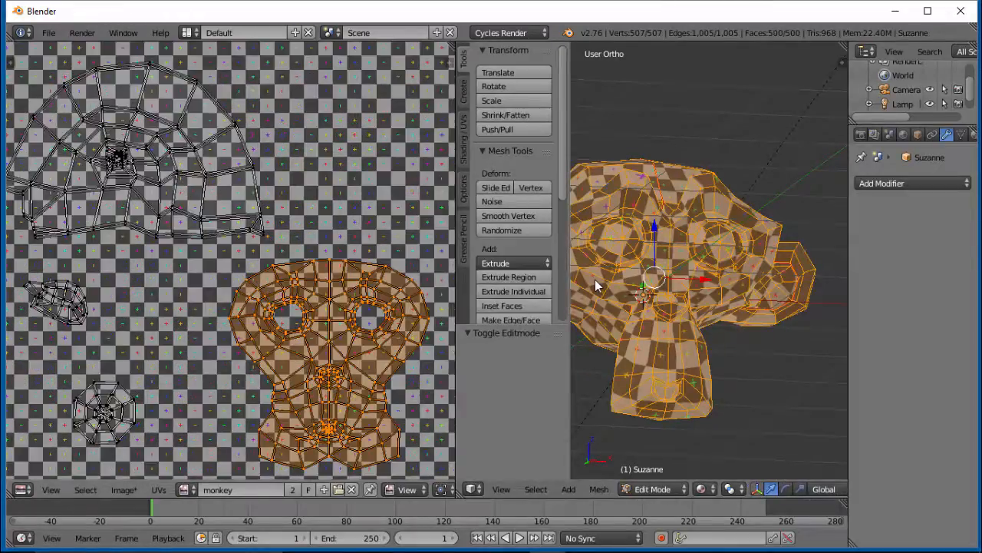
scroll(231, 260, "down", 1)
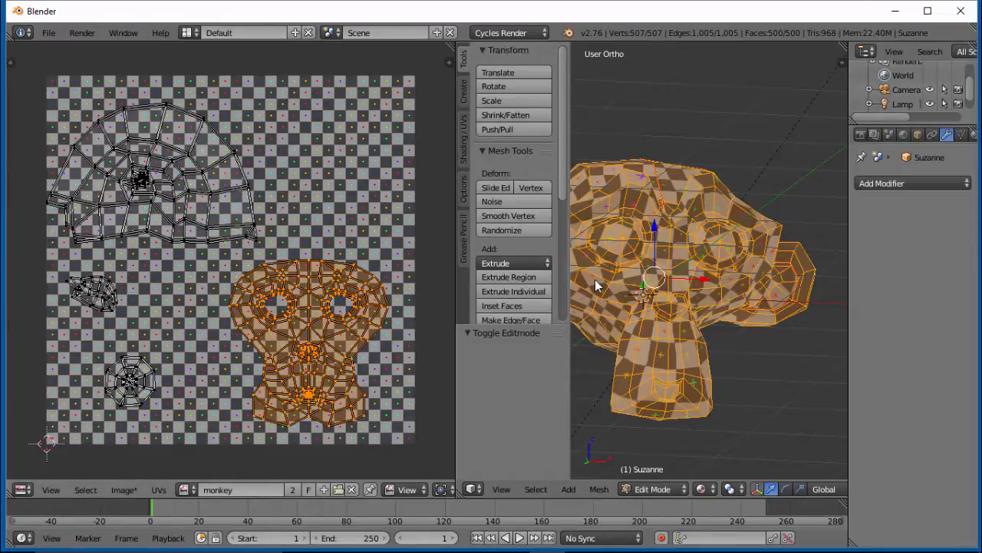
Switch Suzanne to Texture Paint mode and turn the view toward the top of the head
scroll(598, 286, "down", 1)
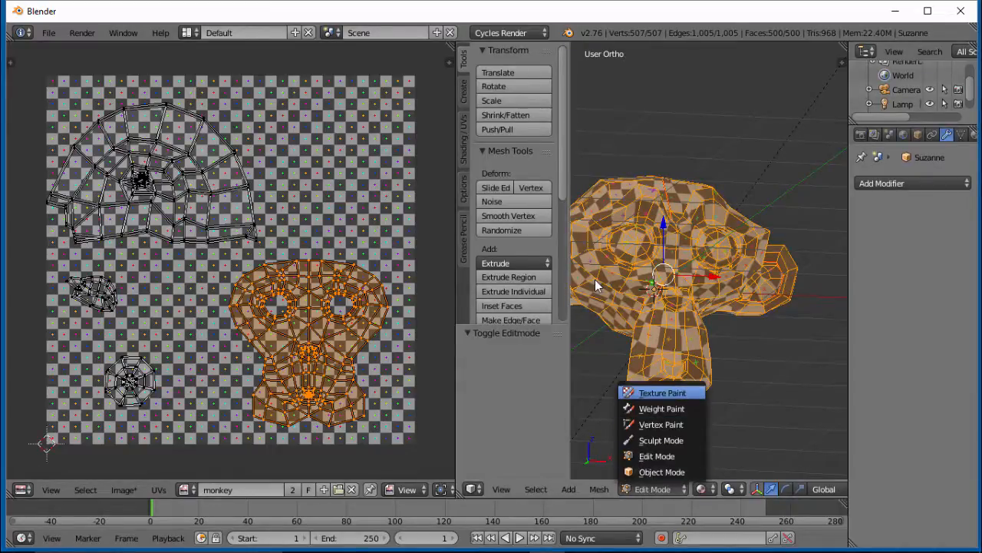
left_click(669, 396)
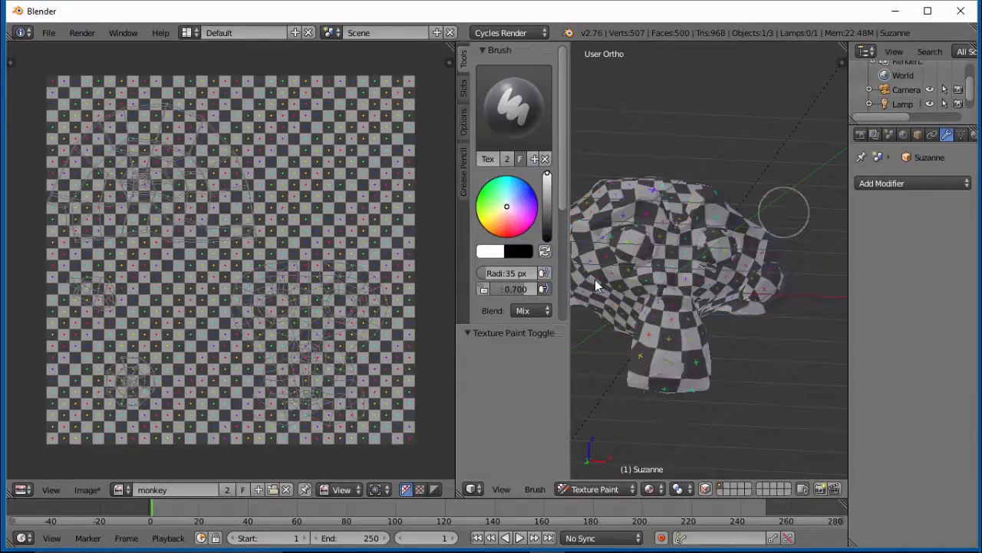
middle_click_drag(785, 208, 682, 281)
middle_click_drag(597, 285, 597, 286)
middle_click_drag(672, 299, 668, 296)
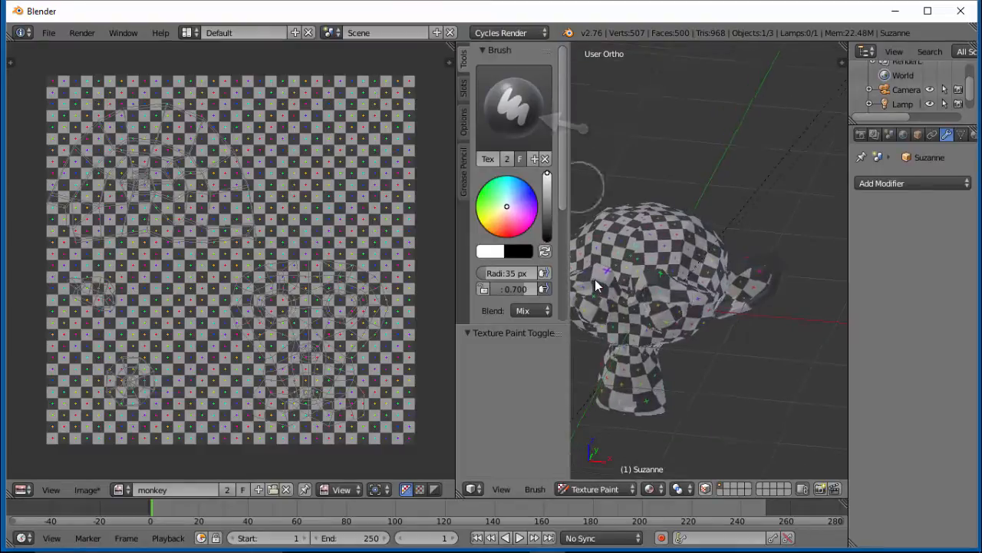
Look through the available texture paint brushes, from Clone to TexDraw, and choose TexDraw
left_click(513, 108)
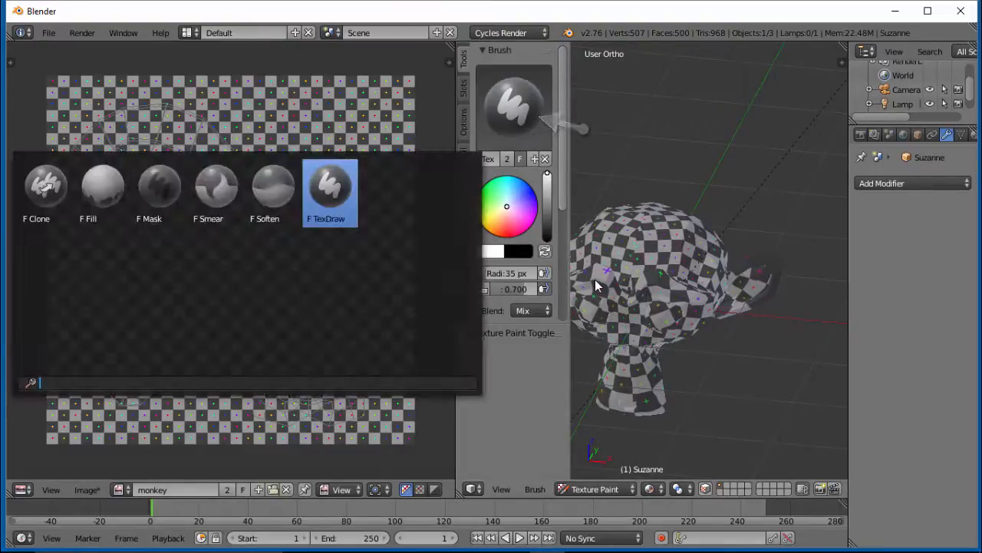
key("Left")
key("Left")
key("Left")
key("Left")
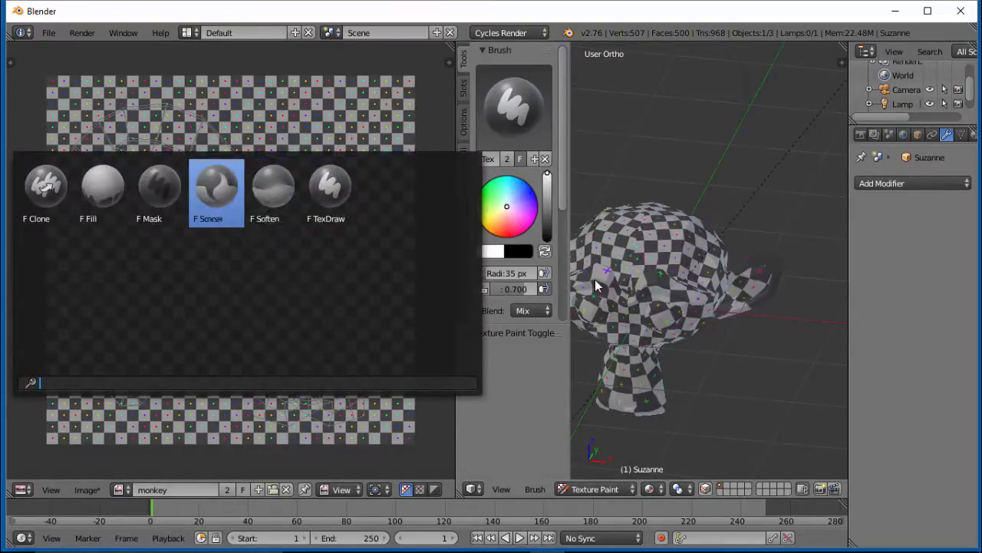
key("Left")
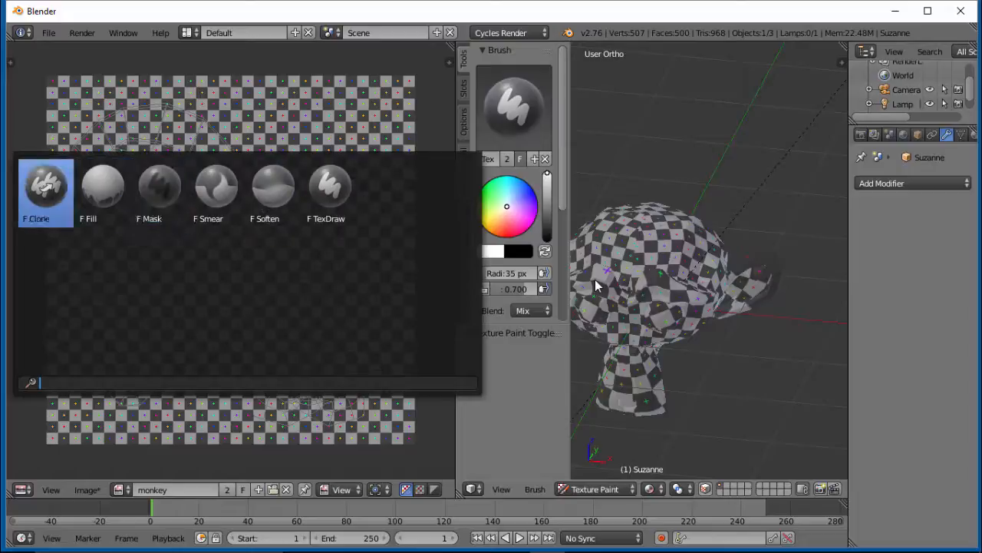
key("Right")
key("Right")
key("Right")
key("Right")
key("Right")
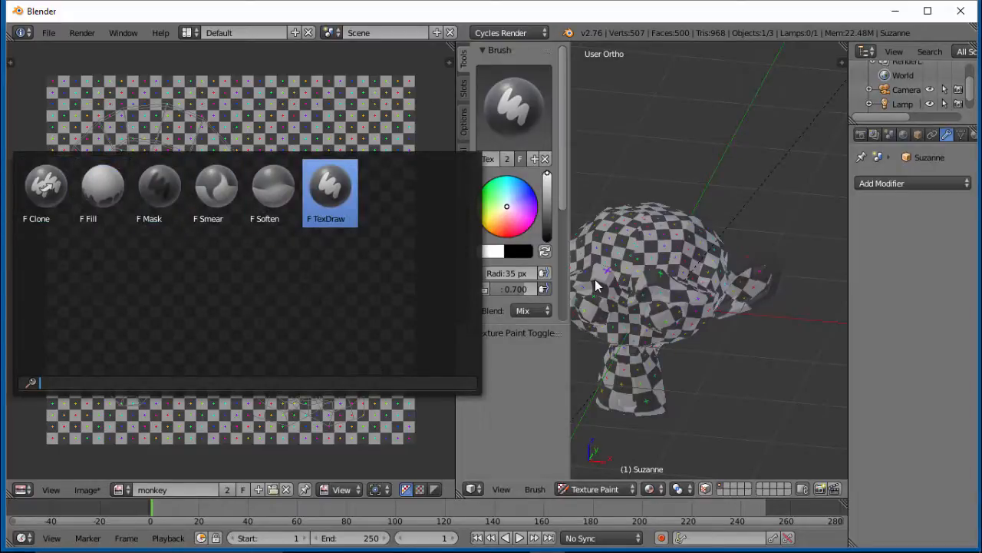
key("Return")
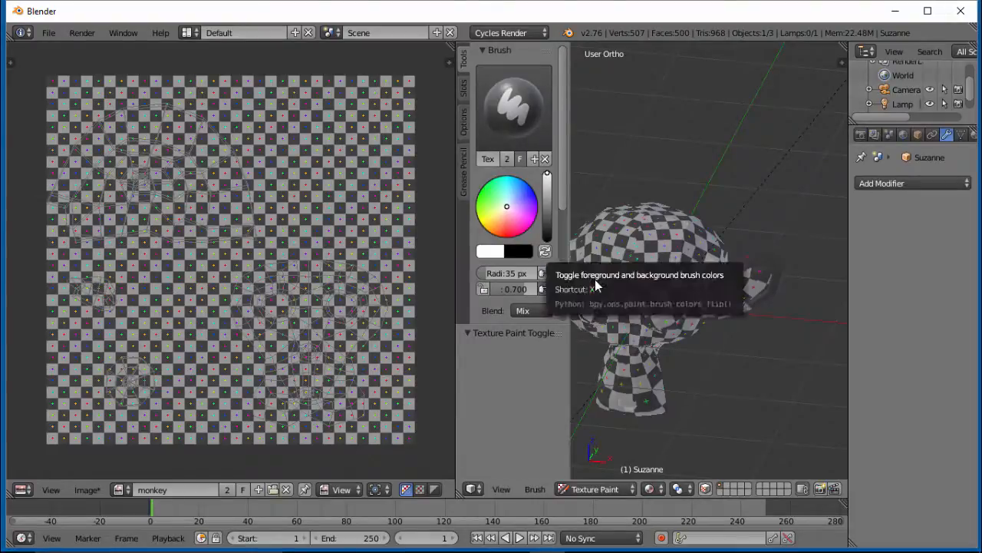
Choose a dark brown brush colour and paint over the top of Suzanne's head in the 3D view
left_click(504, 206)
left_click_drag(504, 206, 491, 224)
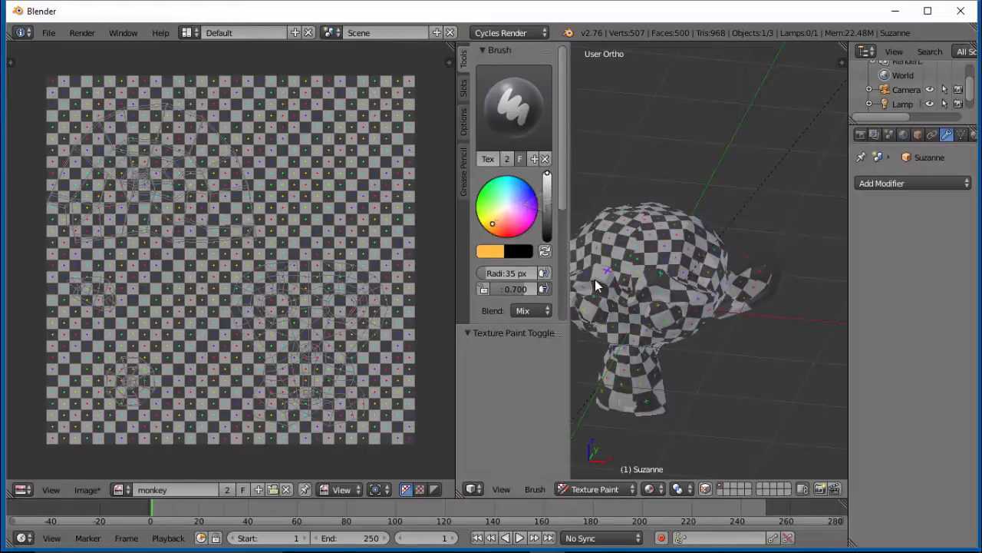
left_click_drag(547, 174, 547, 226)
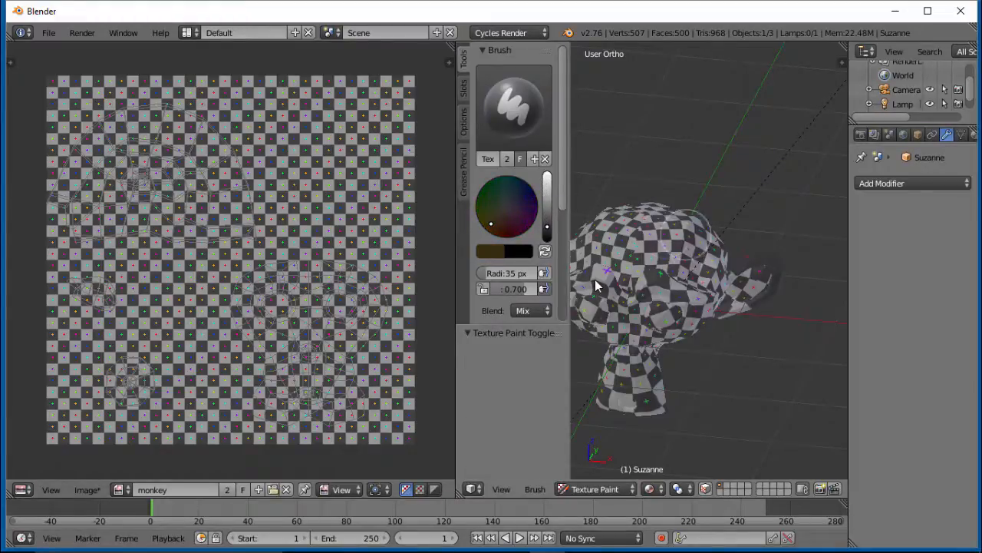
middle_click_drag(721, 238, 693, 253)
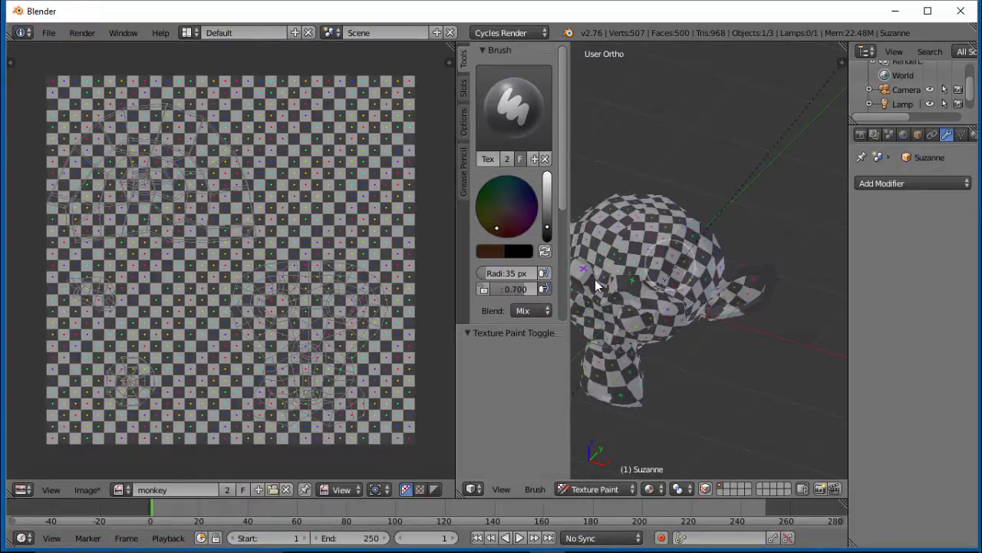
middle_click_drag(694, 230, 602, 161)
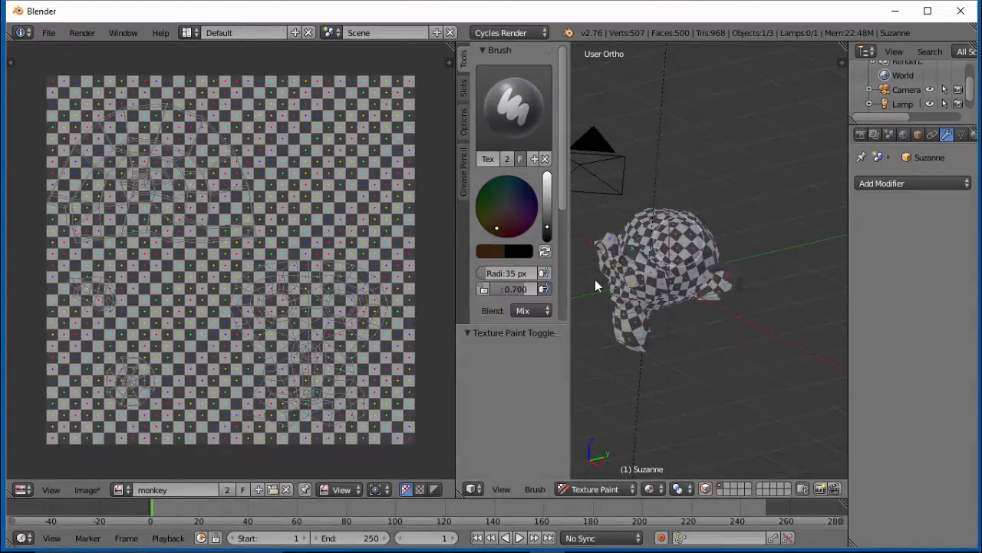
mouse_move(679, 230)
left_mouse_down()
mouse_move(682, 238)
mouse_move(643, 224)
mouse_move(666, 244)
mouse_move(700, 231)
mouse_move(697, 212)
mouse_move(714, 249)
left_mouse_up()
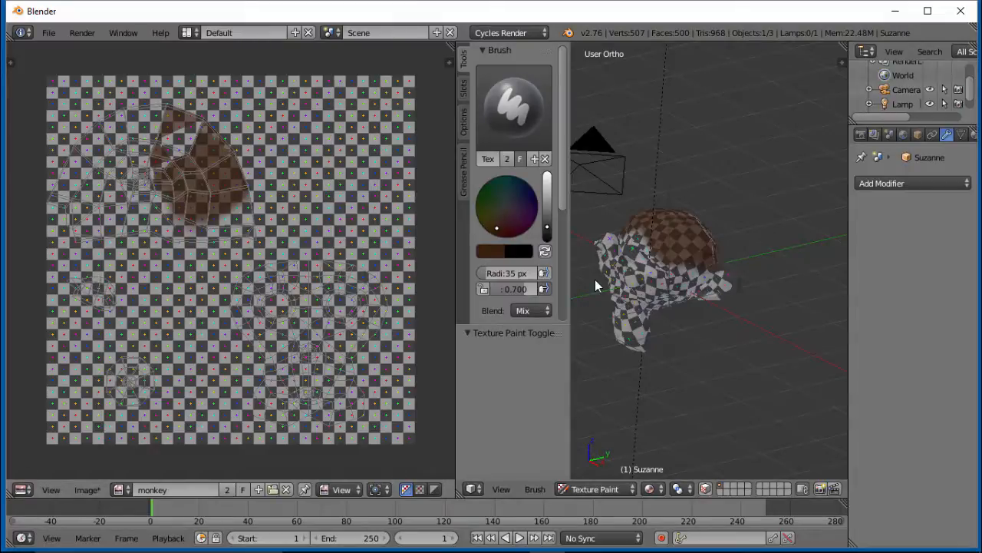
Raise the brush strength to 1.000 and paint over the brown area on top of Suzanne's head again
mouse_move(595, 285)
middle_mouse_down()
mouse_move(617, 232)
mouse_move(680, 253)
mouse_move(793, 233)
mouse_move(792, 222)
mouse_move(722, 281)
mouse_move(768, 230)
mouse_move(785, 281)
mouse_move(701, 312)
mouse_move(647, 296)
mouse_move(637, 306)
middle_mouse_up()
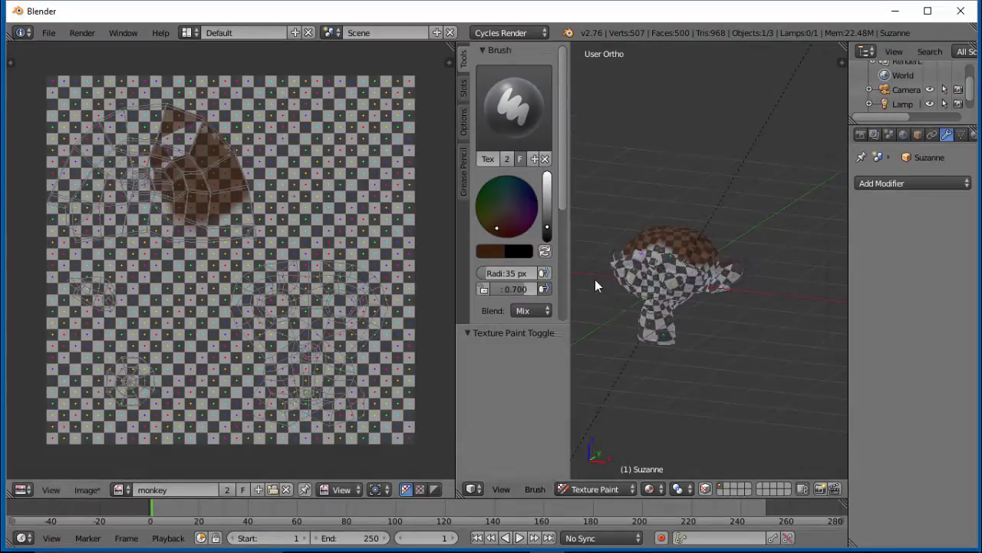
left_click_drag(519, 289, 538, 288)
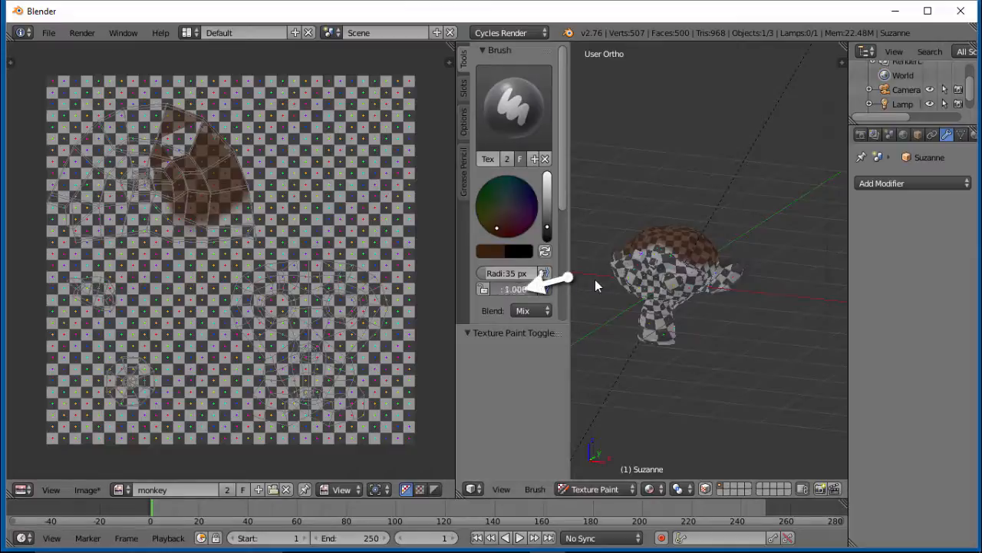
left_click_drag(705, 223, 660, 221)
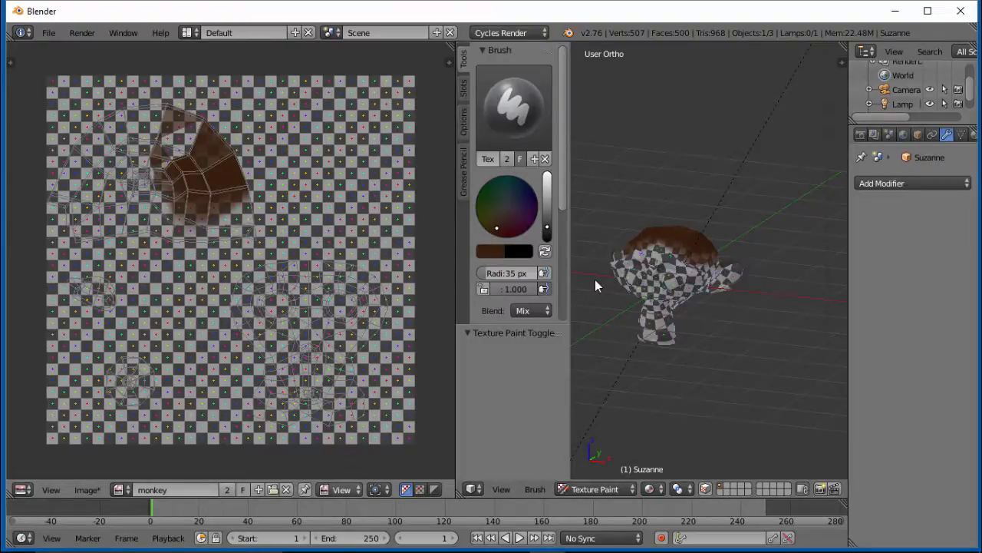
Switch the image editor to Paint mode and paint brown along the outer edge of the large hair island
left_click(342, 489)
left_click(345, 457)
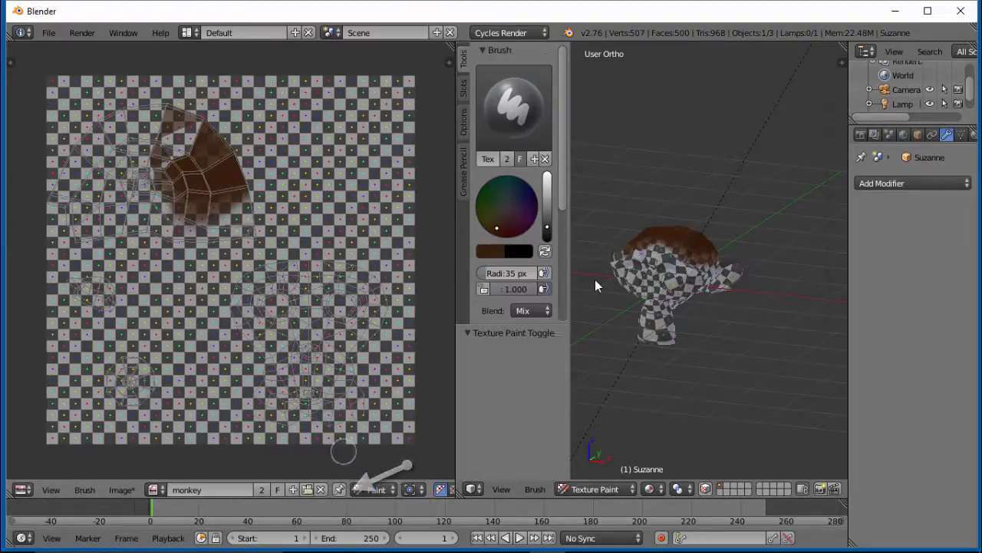
mouse_move(224, 192)
left_mouse_down()
mouse_move(244, 217)
mouse_move(242, 196)
mouse_move(227, 230)
mouse_move(254, 234)
mouse_move(238, 205)
mouse_move(247, 220)
left_mouse_up()
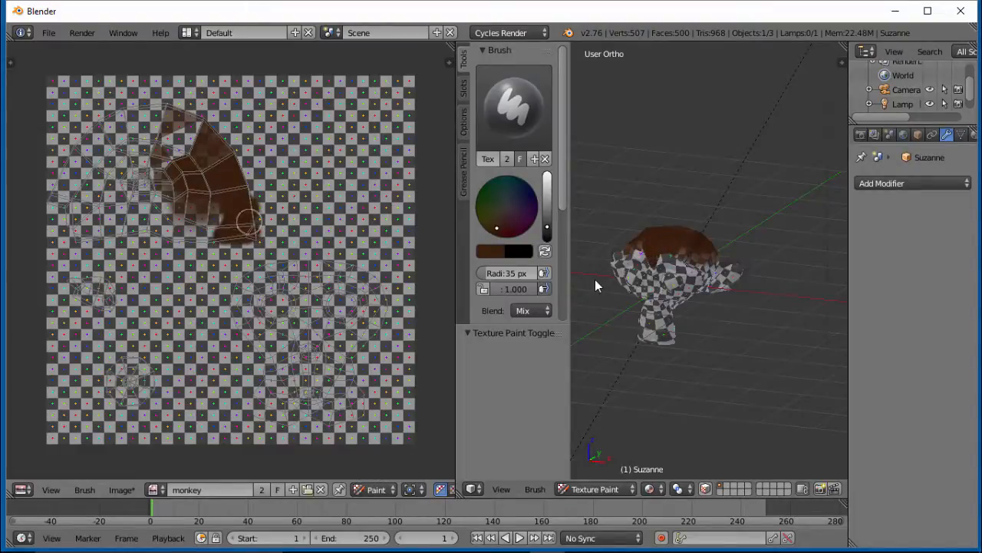
Enlarge the brush radius to 199 px and cover the whole hair island in dark brown
left_click_drag(507, 273, 546, 273)
mouse_move(228, 174)
left_mouse_down()
mouse_move(155, 161)
mouse_move(114, 205)
mouse_move(54, 184)
mouse_move(84, 146)
mouse_move(176, 138)
mouse_move(200, 185)
mouse_move(204, 233)
mouse_move(138, 222)
mouse_move(84, 184)
mouse_move(174, 130)
mouse_move(236, 206)
left_mouse_up()
scroll(400, 324, "down", 1)
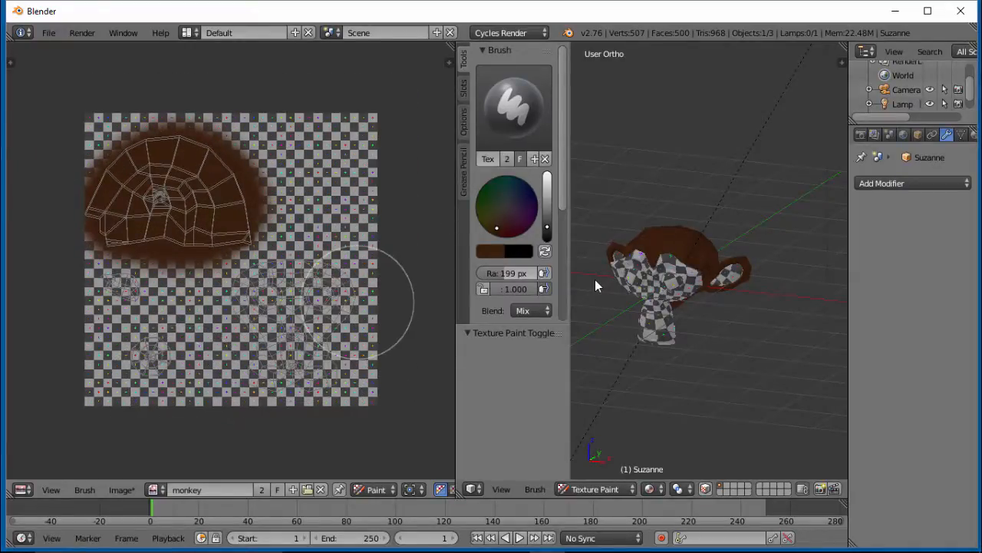
scroll(361, 301, "up", 1)
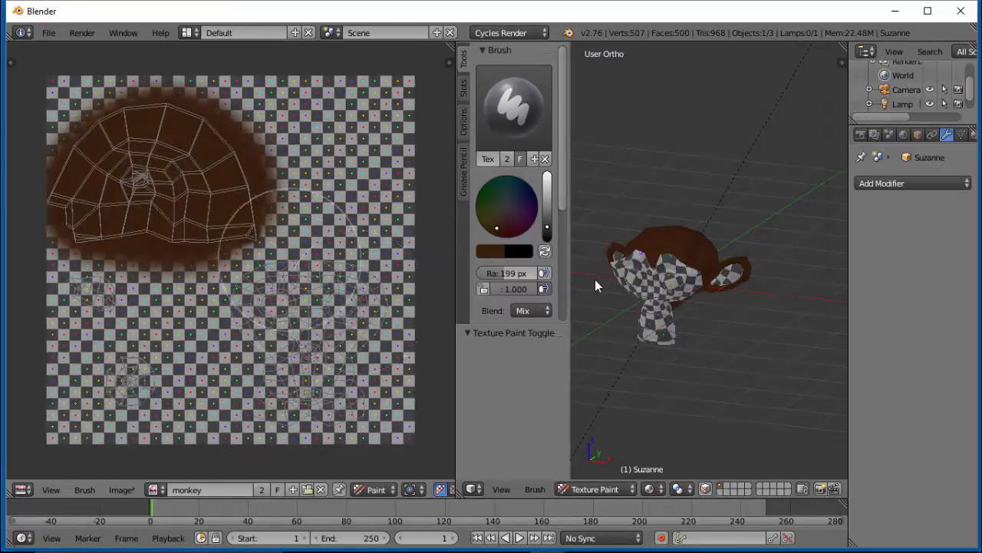
Paint the inner ear and face islands in a light skin tone with a 94 px brush
mouse_move(230, 292)
middle_mouse_down()
mouse_move(283, 228)
mouse_move(245, 264)
middle_mouse_up()
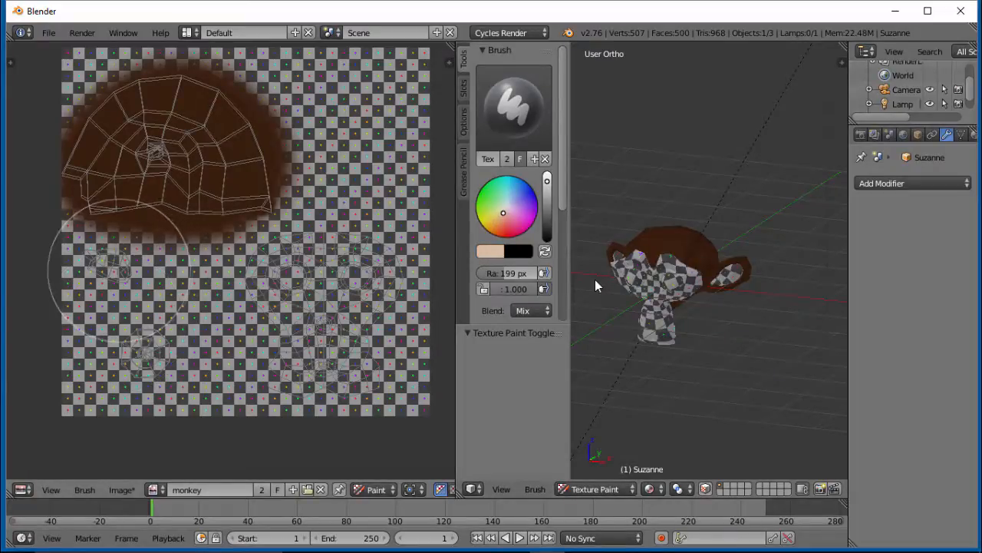
left_click_drag(510, 273, 502, 273)
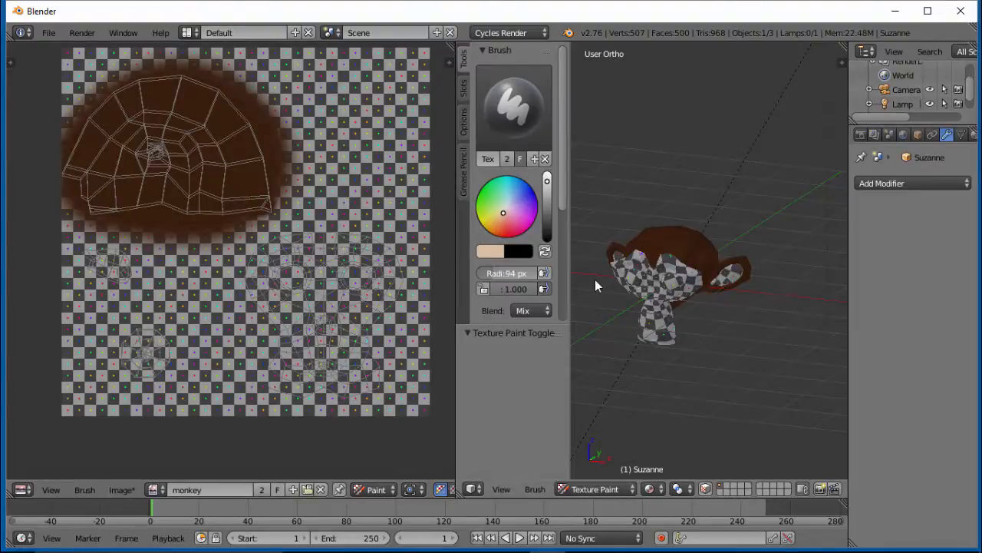
mouse_move(109, 270)
left_mouse_down()
mouse_move(98, 267)
mouse_move(132, 274)
left_mouse_up()
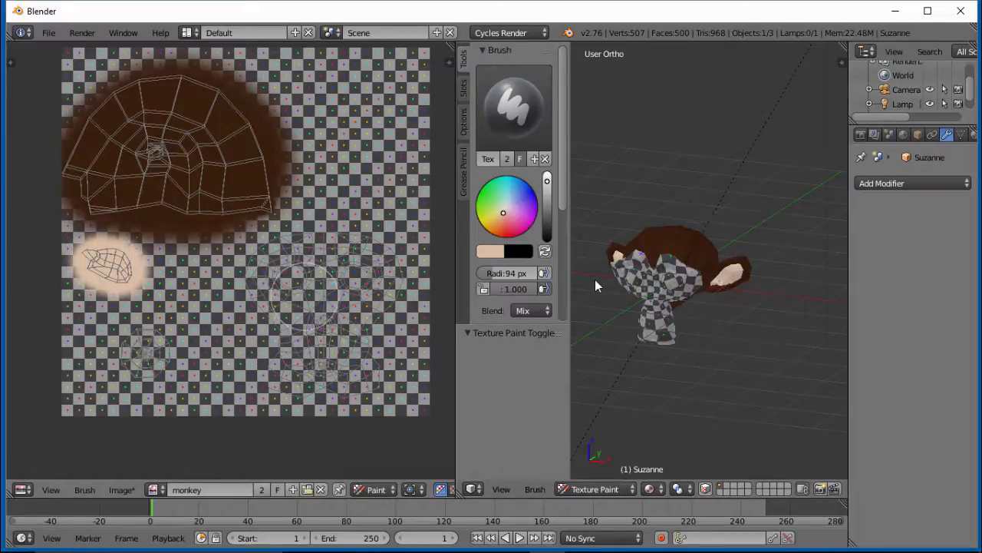
mouse_move(260, 284)
left_mouse_down()
mouse_move(269, 242)
mouse_move(361, 230)
mouse_move(392, 269)
mouse_move(380, 314)
mouse_move(330, 276)
mouse_move(359, 340)
mouse_move(335, 382)
mouse_move(273, 315)
mouse_move(295, 277)
mouse_move(323, 349)
mouse_move(283, 257)
mouse_move(253, 356)
mouse_move(311, 326)
mouse_move(387, 365)
mouse_move(285, 395)
mouse_move(261, 371)
left_mouse_up()
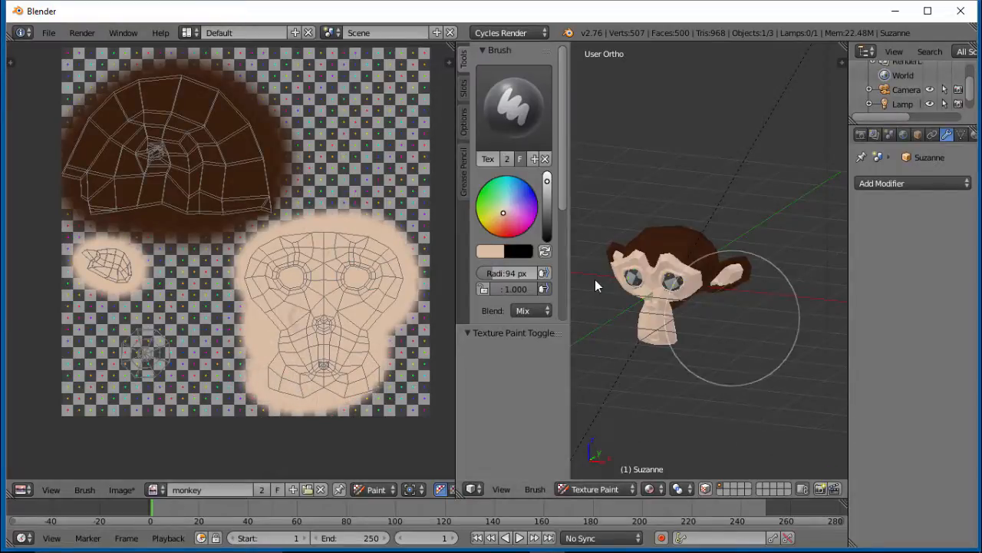
Choose a bright off-white brush colour and cover the round eye island with it
mouse_move(733, 317)
middle_mouse_down()
mouse_move(655, 377)
mouse_move(614, 220)
mouse_move(812, 197)
mouse_move(682, 315)
mouse_move(723, 307)
middle_mouse_up()
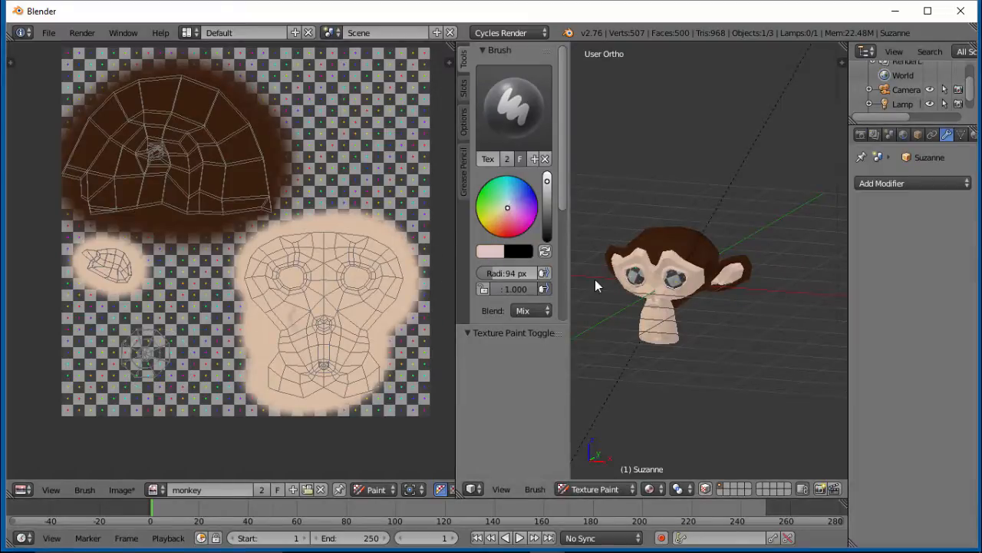
left_click_drag(507, 208, 507, 205)
left_click_drag(547, 181, 547, 188)
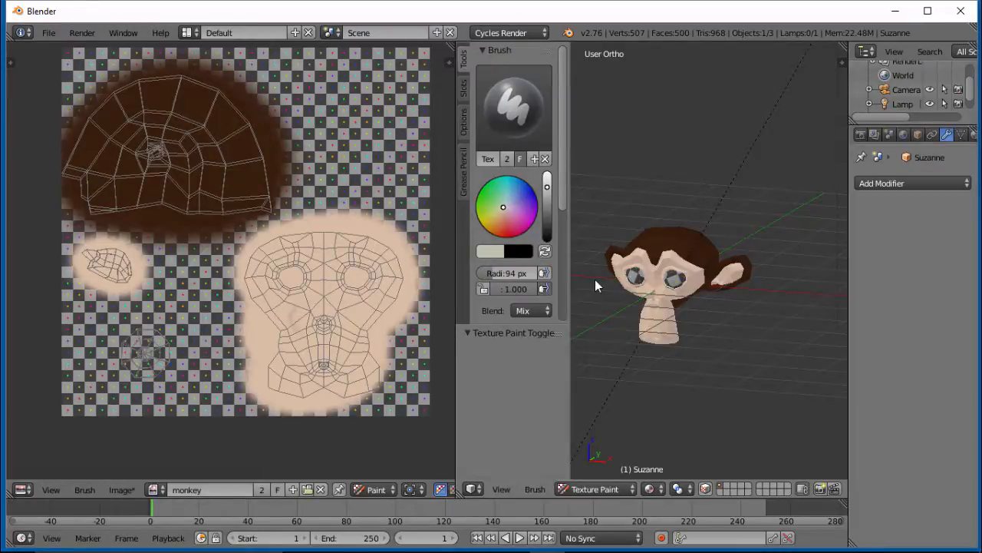
left_click_drag(547, 184, 547, 180)
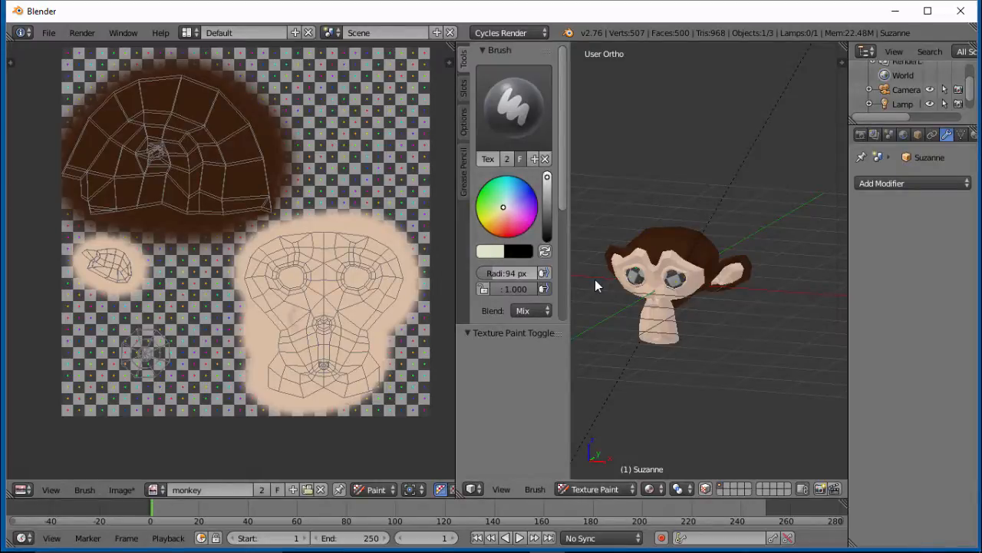
left_click(146, 351)
left_click_drag(146, 351, 146, 353)
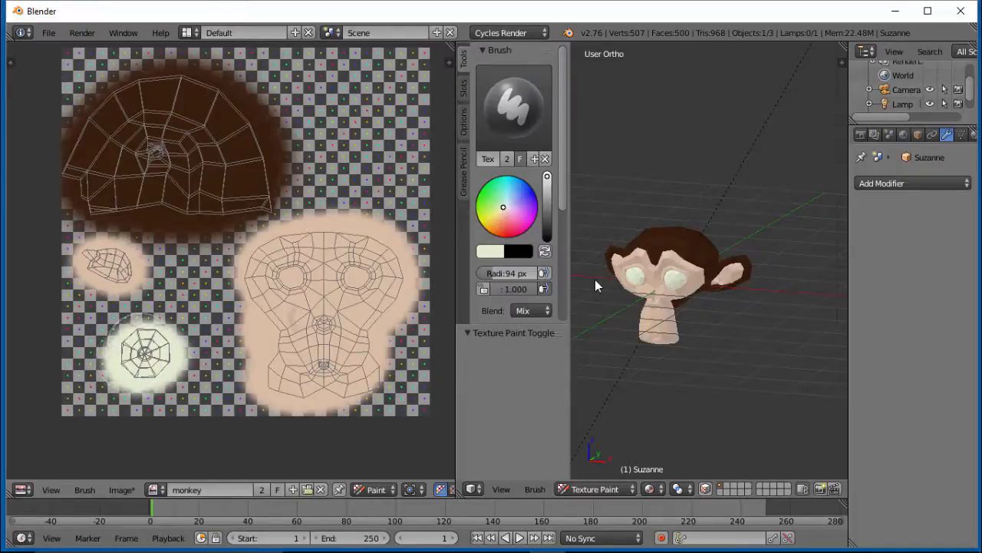
Choose a bright blue brush colour for the iris on the eye island
mouse_move(658, 306)
middle_mouse_down()
mouse_move(722, 333)
mouse_move(738, 277)
mouse_move(784, 215)
mouse_move(795, 224)
middle_mouse_up()
scroll(721, 334, "up", 2)
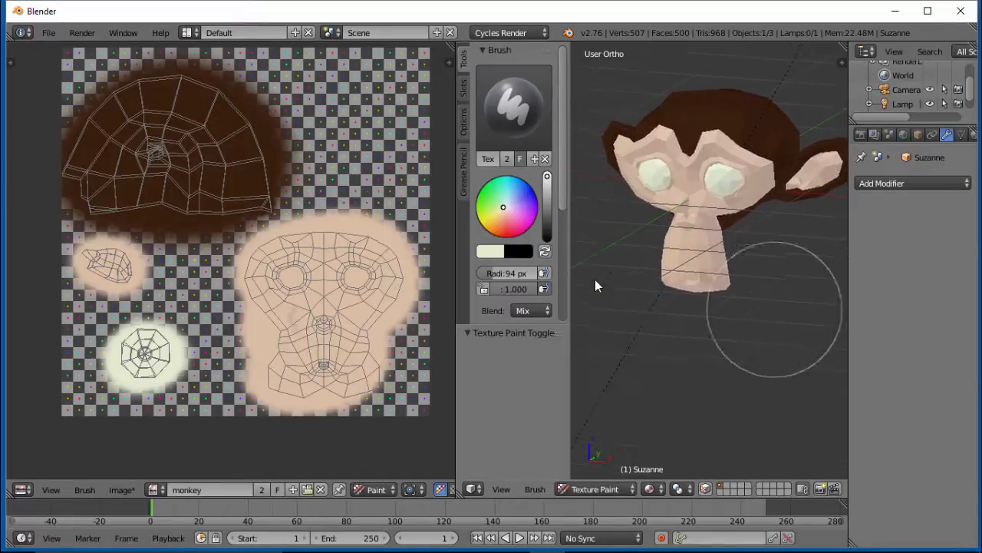
scroll(735, 296, "up", 2)
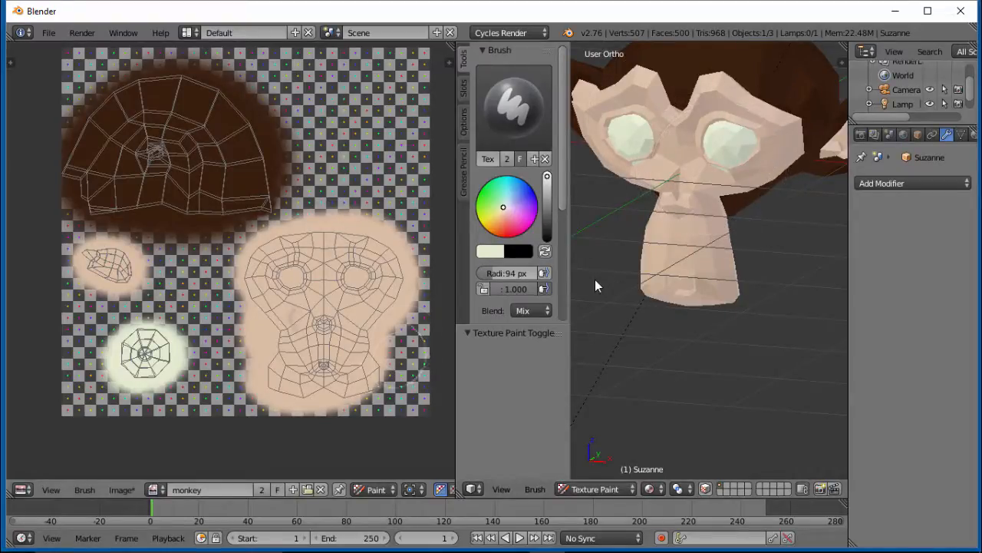
scroll(194, 375, "down", 1)
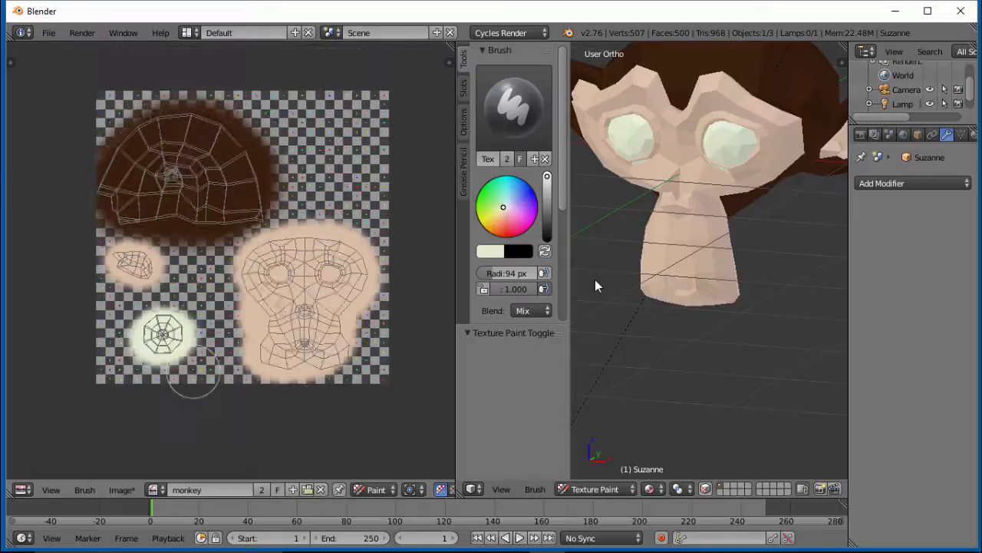
scroll(194, 375, "up", 9)
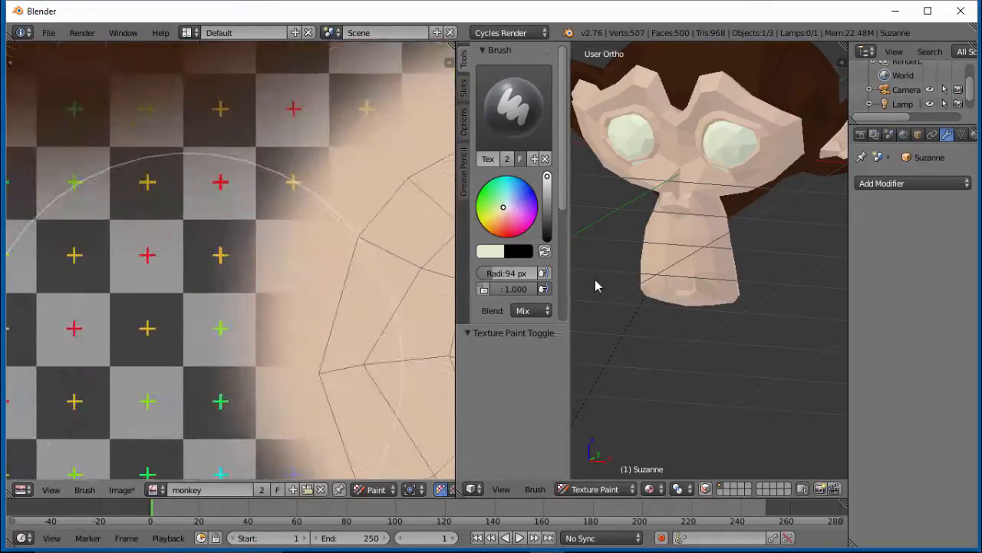
middle_click_drag(201, 350, 268, 195)
middle_click_drag(218, 315, 342, 238)
mouse_move(197, 306)
middle_mouse_down()
mouse_move(342, 230)
mouse_move(413, 139)
middle_mouse_up()
mouse_move(238, 351)
middle_mouse_down()
mouse_move(357, 145)
mouse_move(370, 151)
middle_mouse_up()
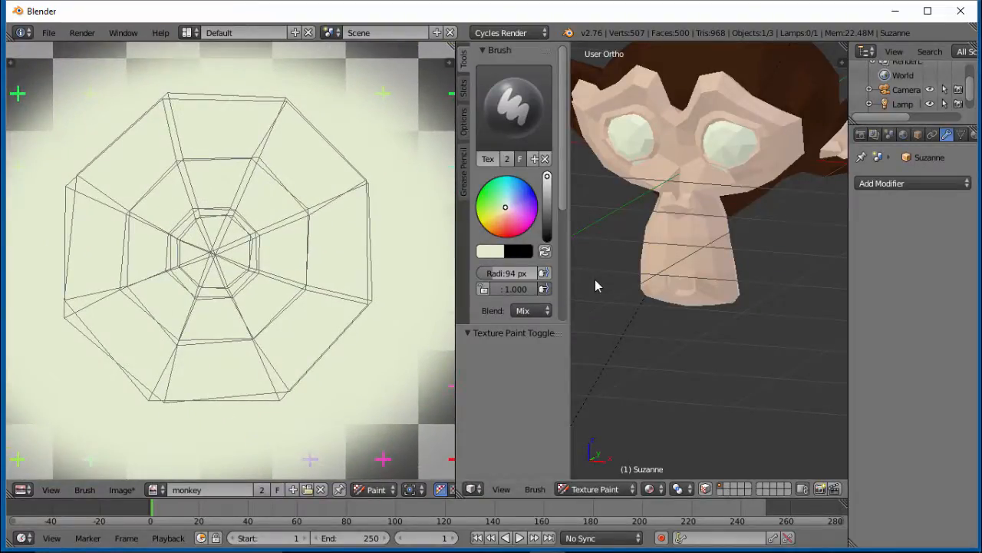
left_click_drag(525, 195, 519, 184)
Reduce the brush radius to 20 px to fit the centre of the eye island
left_click_drag(521, 273, 513, 274)
left_click(513, 273)
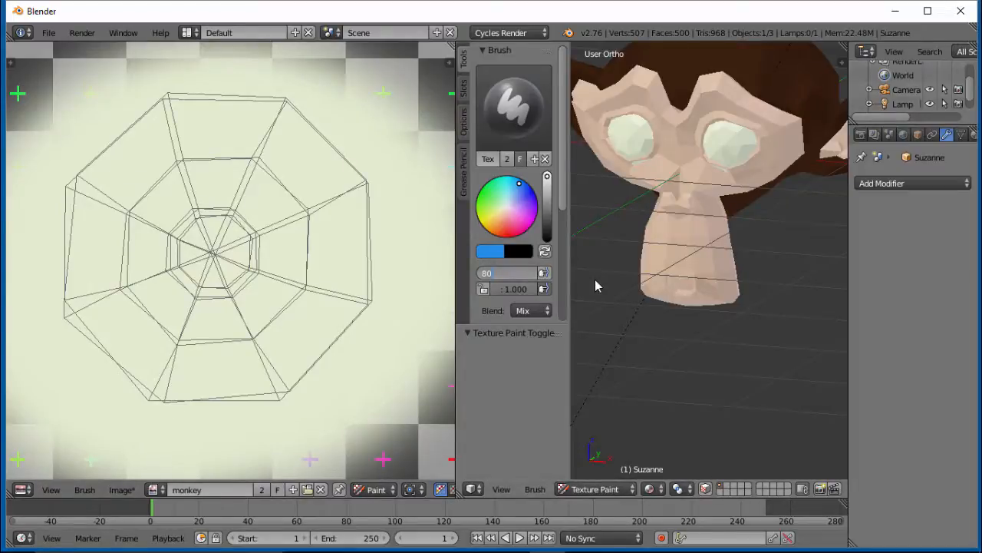
key("Return")
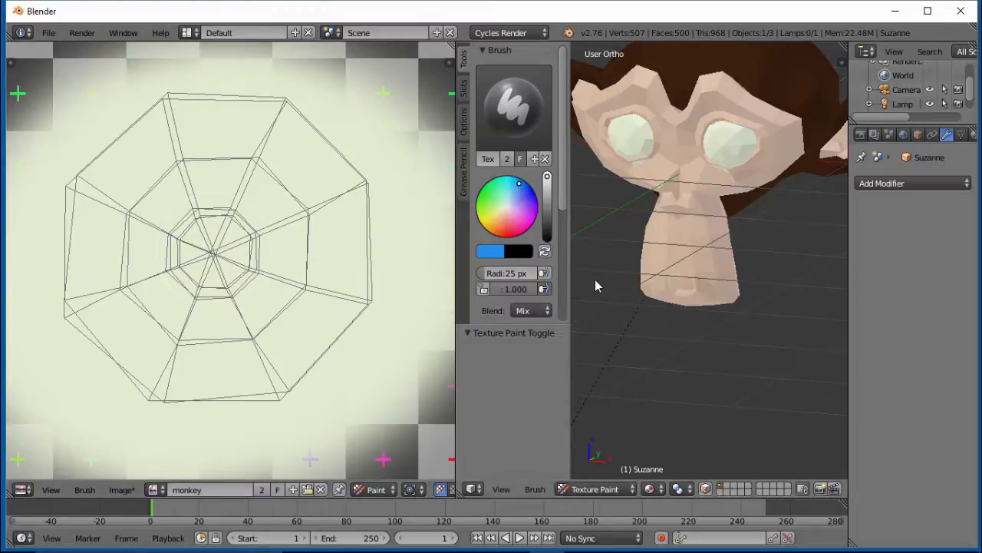
left_click(508, 273)
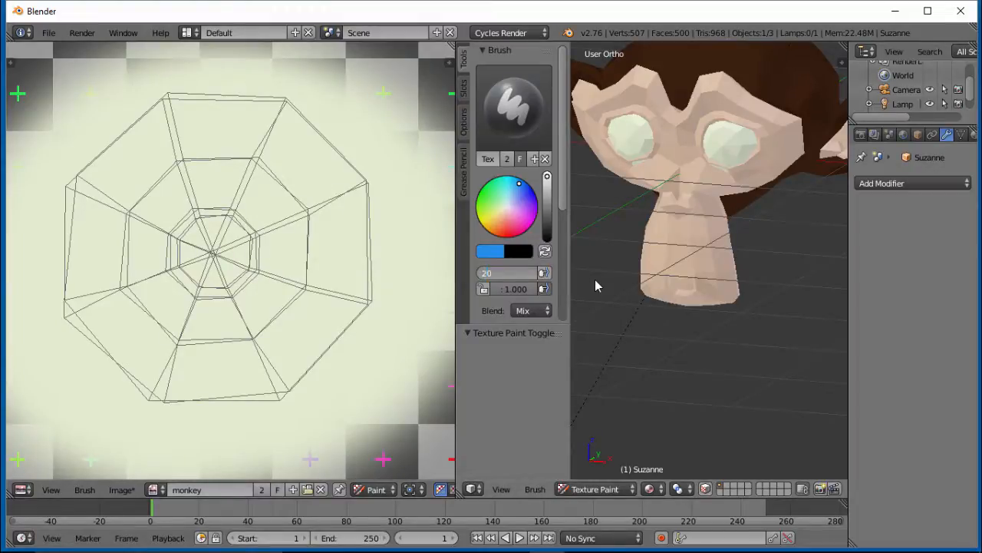
key("Return")
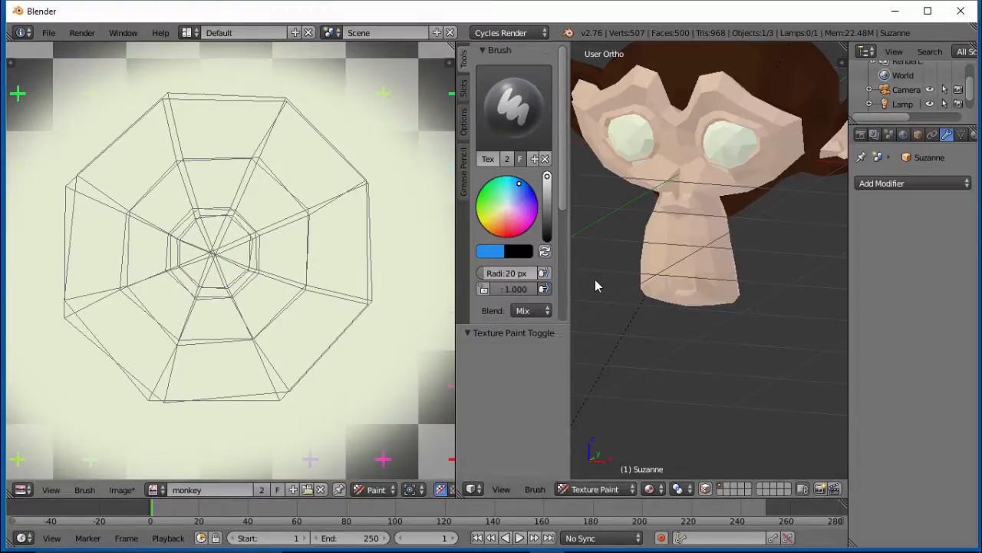
Paint a solid blue iris in the centre of the eye island, filling the innermost ring
left_click(212, 251)
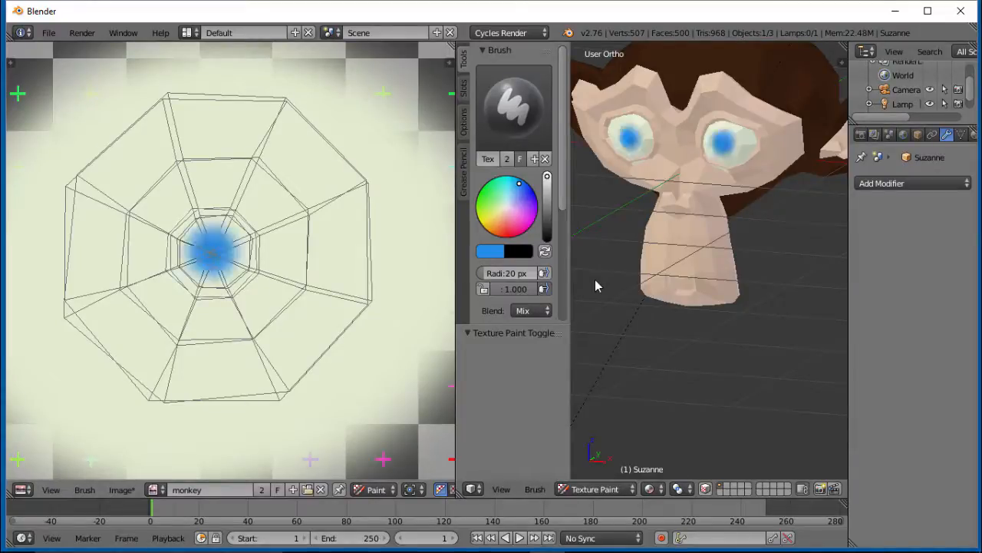
left_click(212, 252)
left_click(217, 251)
left_click(220, 251)
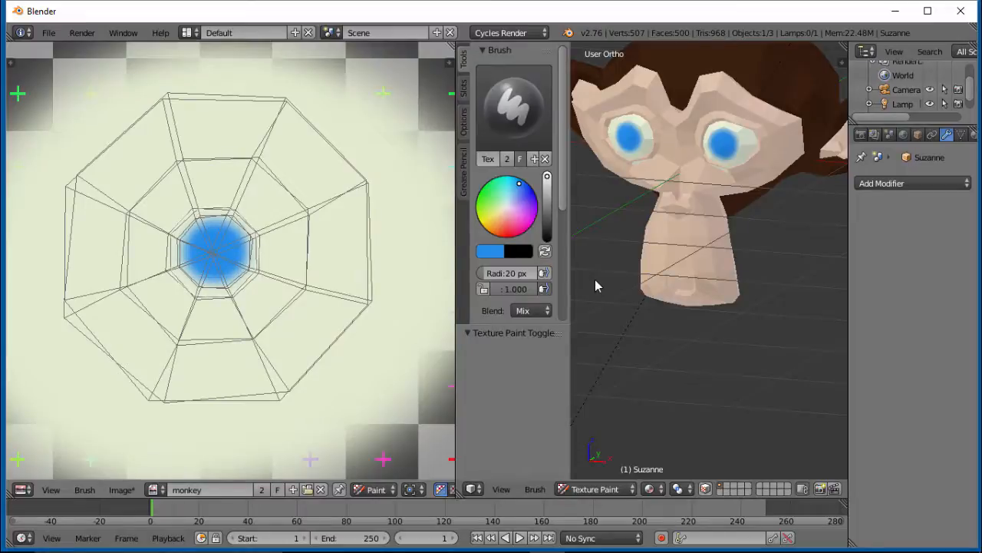
left_click(212, 252)
left_click(215, 249)
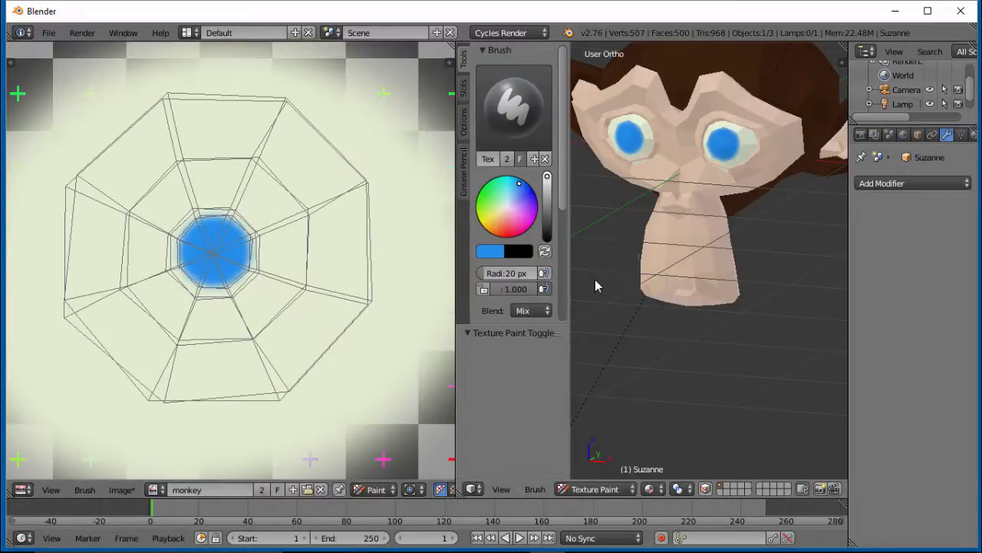
Change the brush colour to black and set its radius to 10 px for the pupil
key("s")
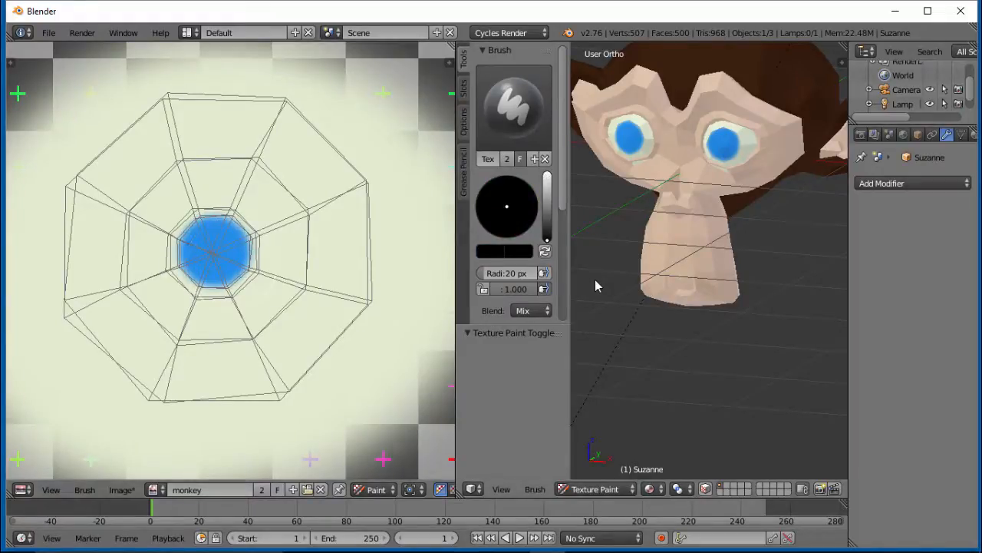
left_click(507, 273)
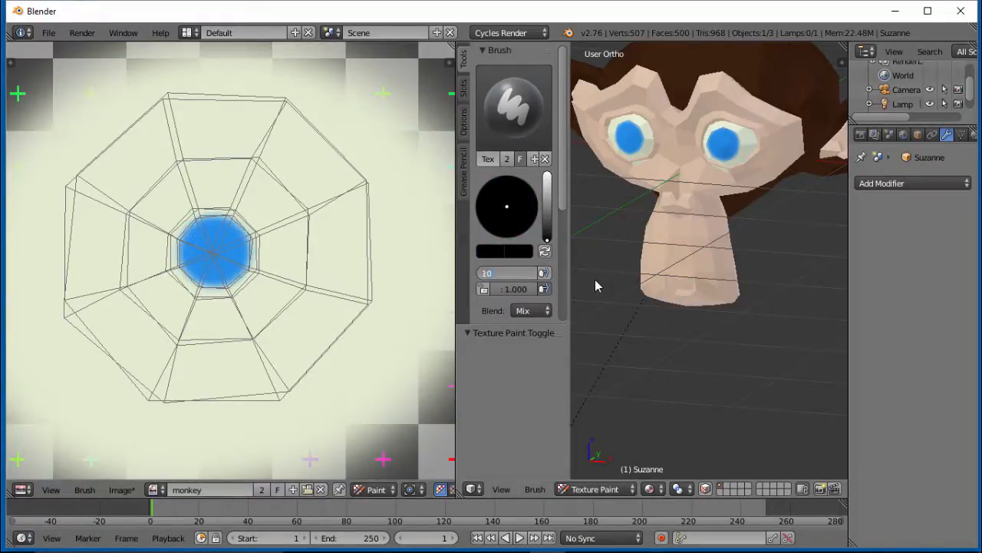
type("10")
key("Return")
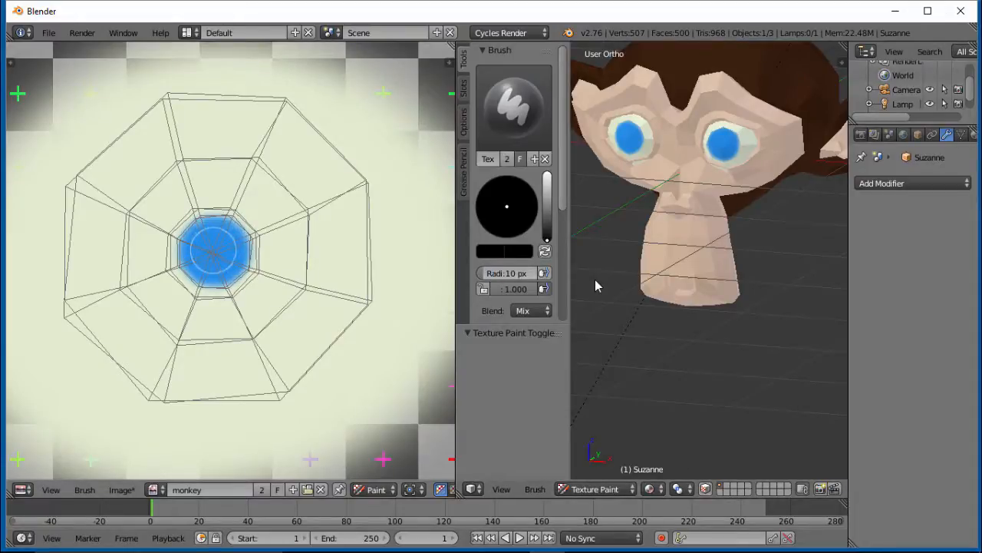
Paint a black pupil in the centre of the blue iris on the eye island
left_click_drag(213, 249, 214, 251)
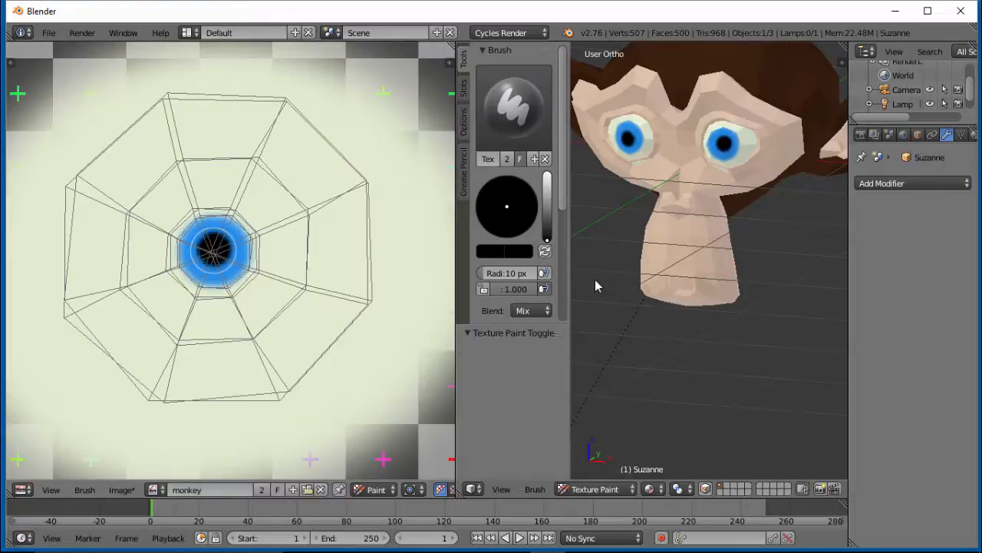
mouse_move(673, 377)
middle_mouse_down()
mouse_move(703, 366)
mouse_move(709, 349)
middle_mouse_up()
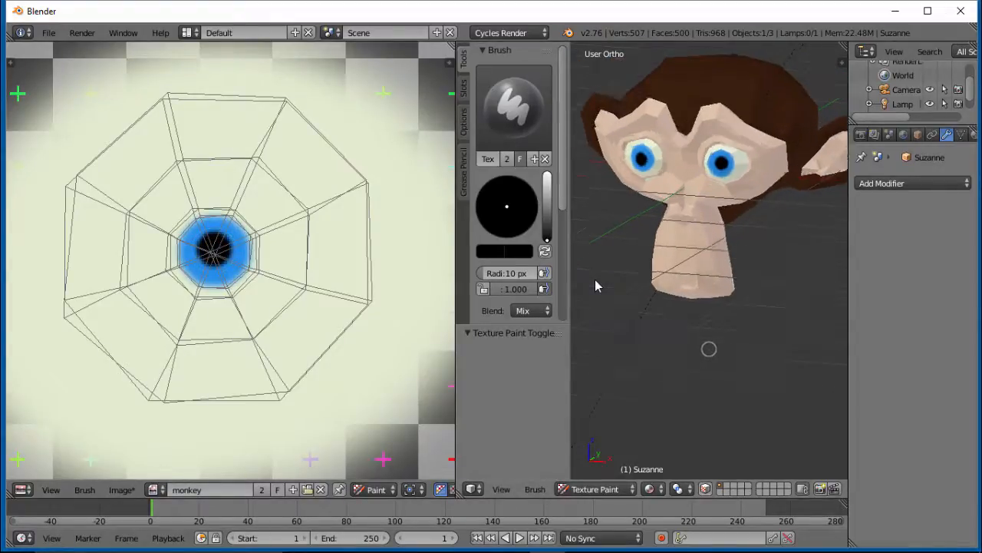
Sample the skin tone from the face island, set the brush radius to 89 px and paint over the dark smudge on the cheek
scroll(357, 163, "down", 4)
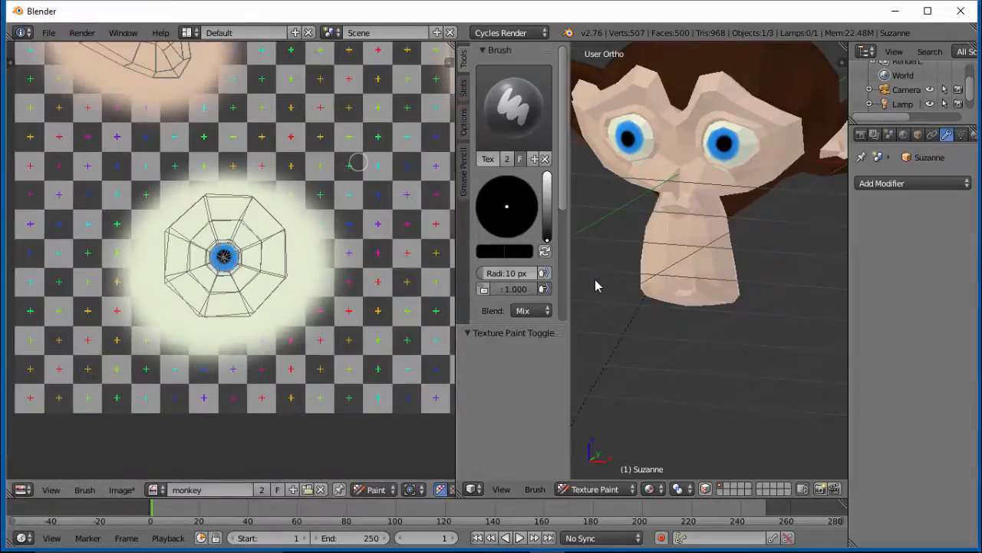
mouse_move(361, 168)
middle_mouse_down()
mouse_move(379, 395)
mouse_move(304, 442)
middle_mouse_up()
middle_click_drag(324, 234, 62, 68)
middle_click_drag(338, 458, 218, 337)
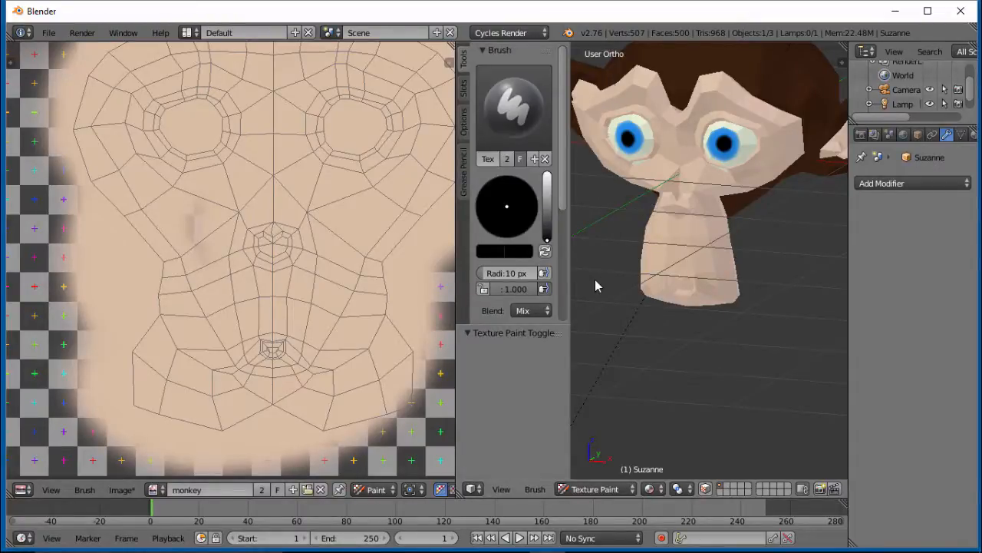
left_click(122, 273)
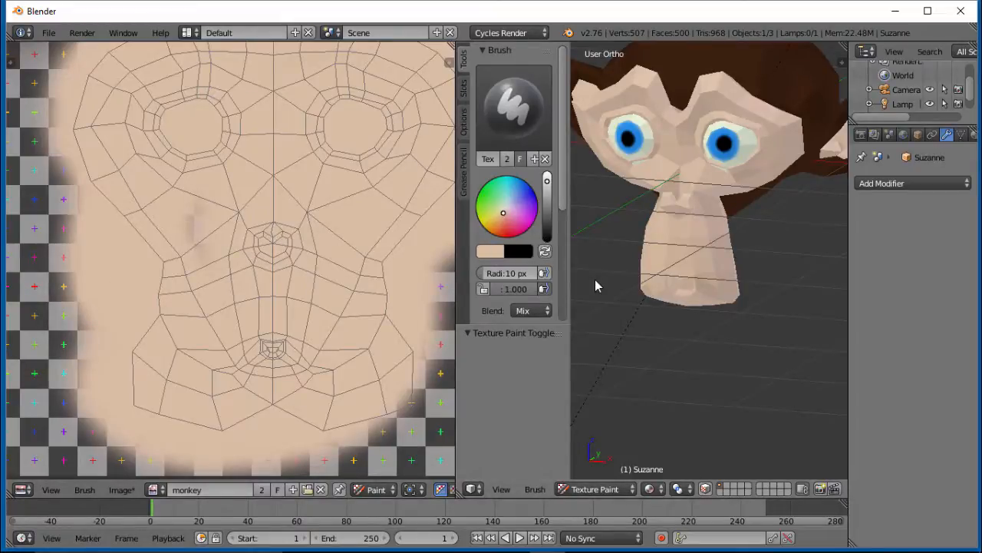
key("f")
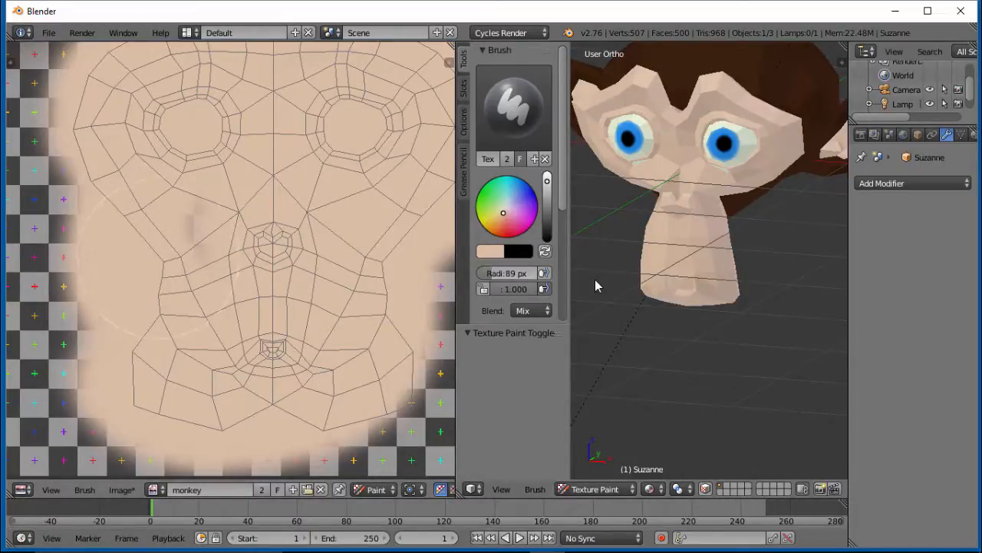
key("Return")
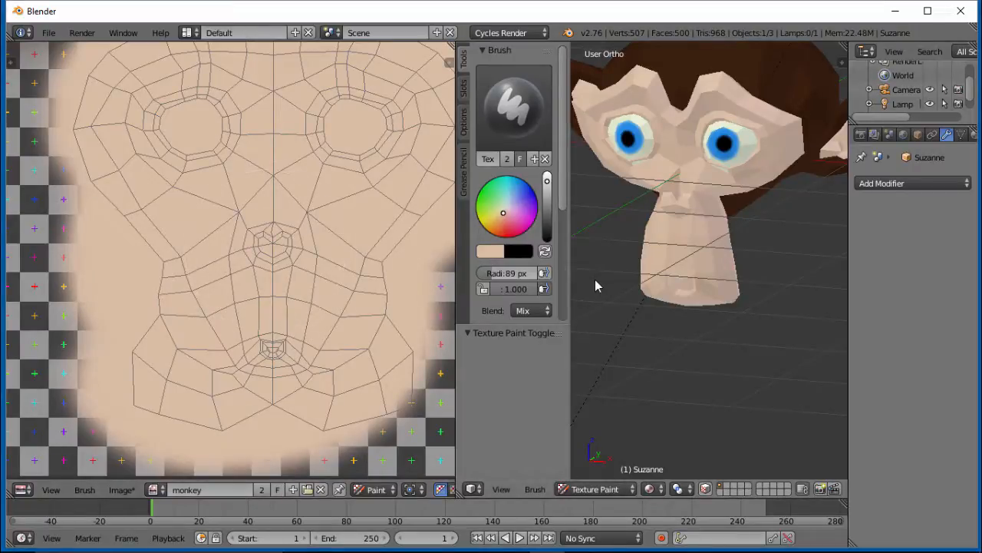
Choose a light pinkish-purple brush colour and reduce the brush radius to 4 px to fit the nose on the face island
left_click_drag(503, 212, 515, 211)
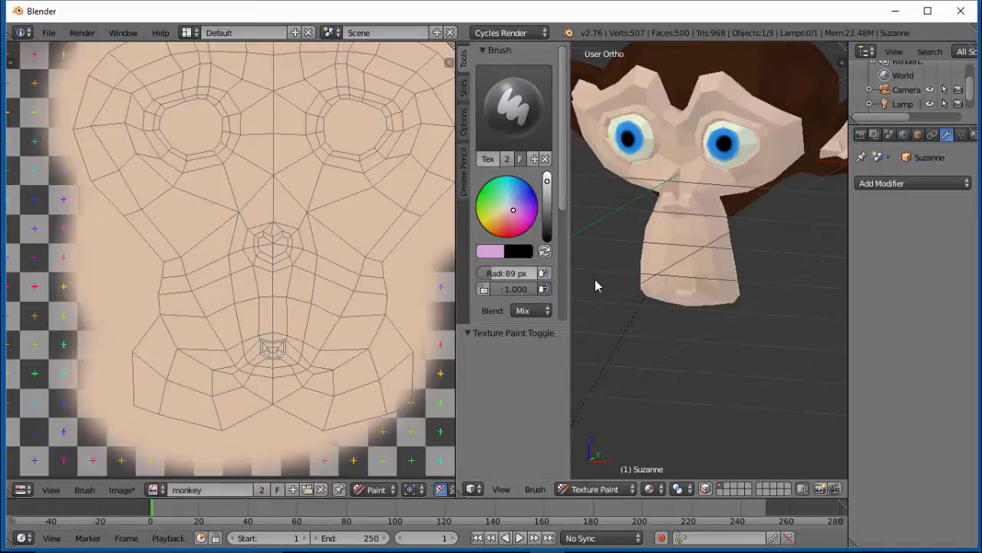
left_click_drag(508, 273, 503, 273)
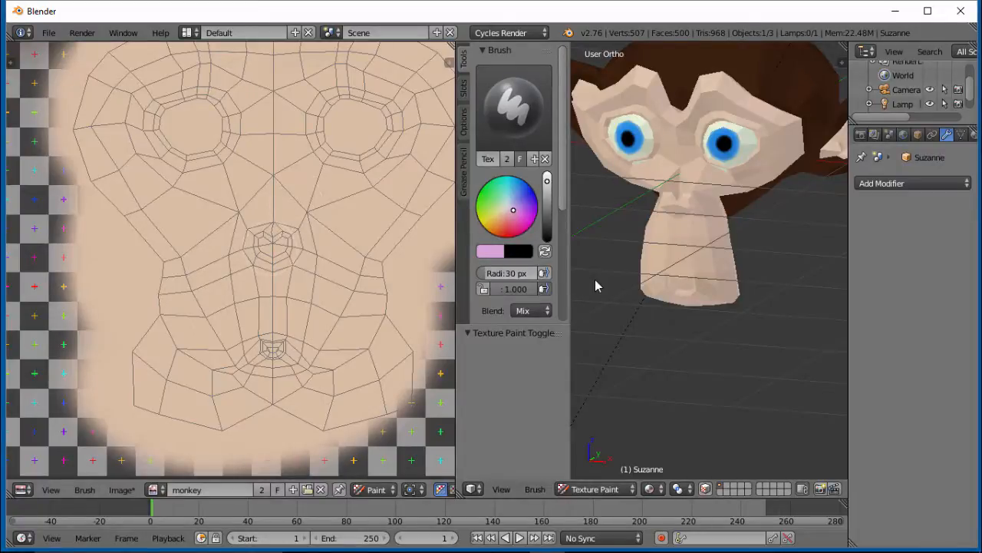
scroll(307, 291, "up", 6)
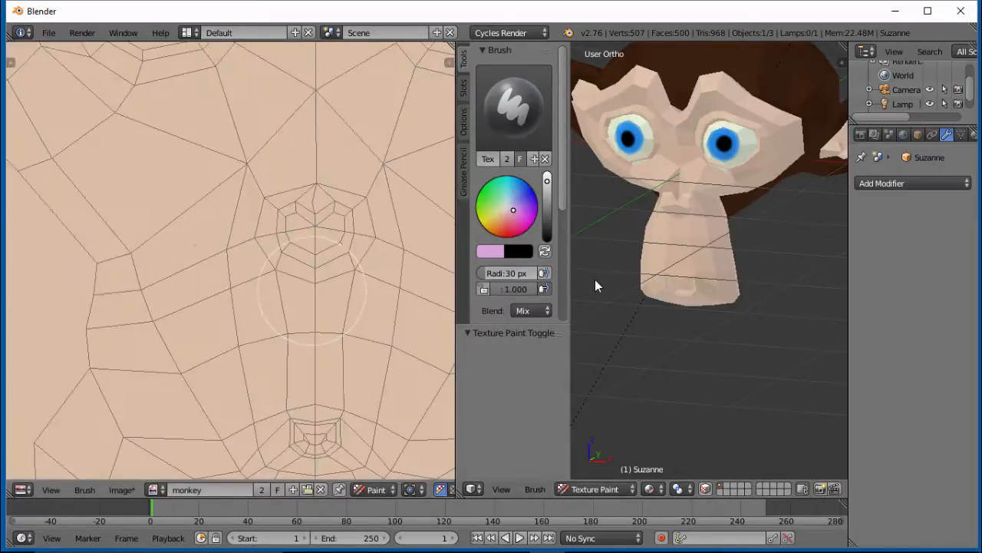
middle_click_drag(330, 296, 231, 353)
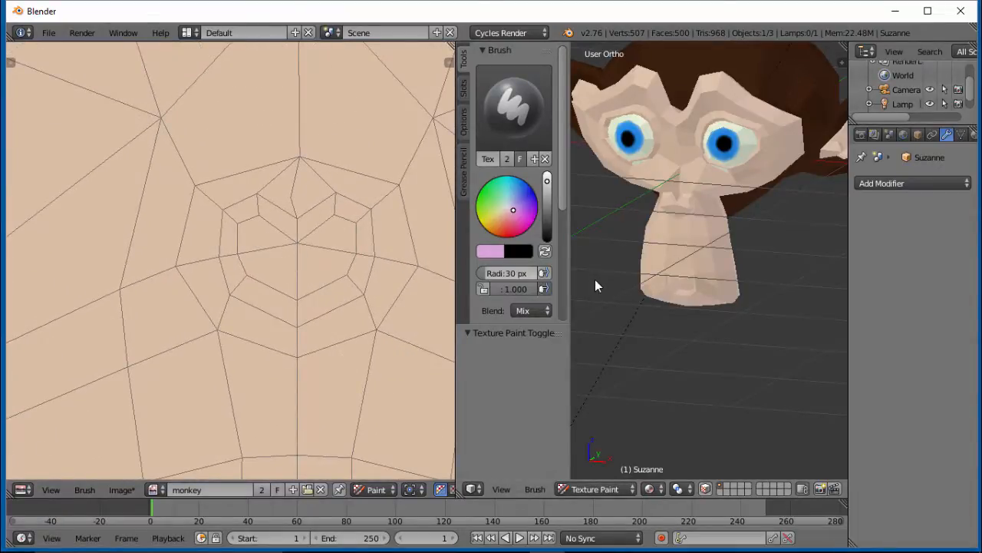
left_click_drag(513, 273, 494, 273)
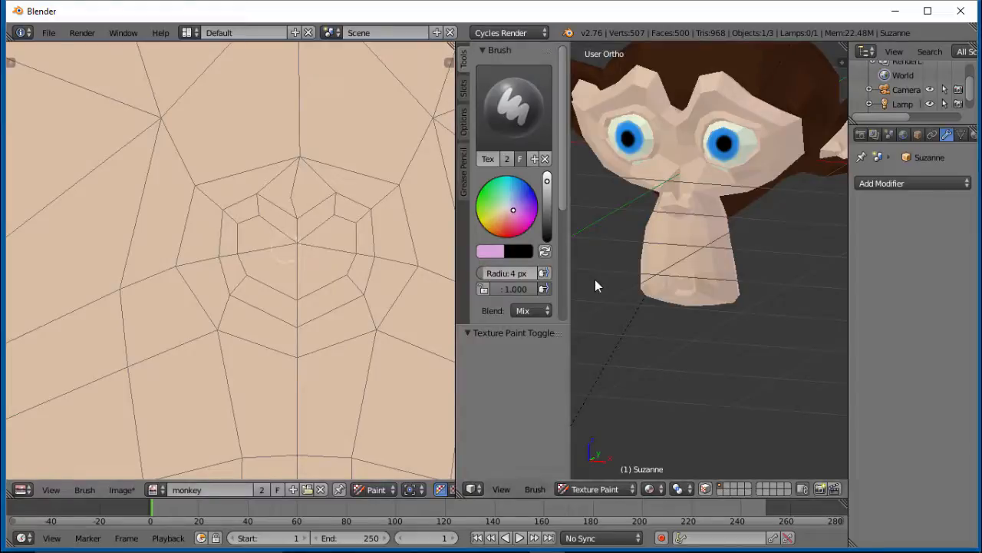
Paint the heart-shaped nose faces on the face island solid pinkish-purple, filling the gaps along the edges
mouse_move(281, 248)
left_mouse_down()
mouse_move(263, 230)
mouse_move(277, 244)
mouse_move(247, 238)
mouse_move(254, 270)
mouse_move(311, 288)
mouse_move(353, 261)
mouse_move(359, 232)
mouse_move(292, 247)
mouse_move(352, 244)
mouse_move(320, 266)
mouse_move(257, 261)
mouse_move(266, 261)
mouse_move(261, 250)
mouse_move(321, 227)
mouse_move(244, 214)
mouse_move(230, 224)
mouse_move(227, 253)
mouse_move(256, 300)
mouse_move(334, 300)
mouse_move(362, 274)
left_mouse_up()
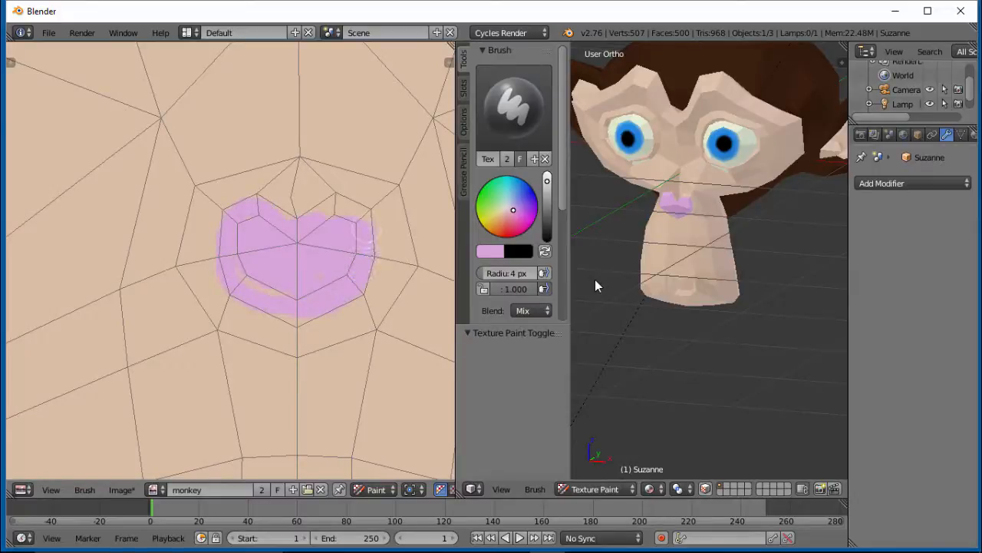
left_click_drag(354, 210, 328, 211)
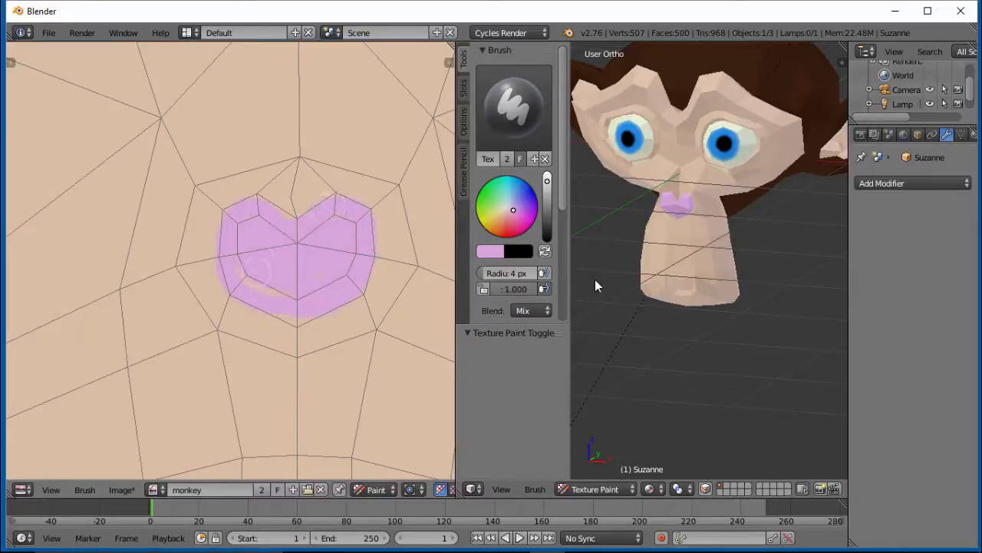
left_click_drag(256, 270, 296, 305)
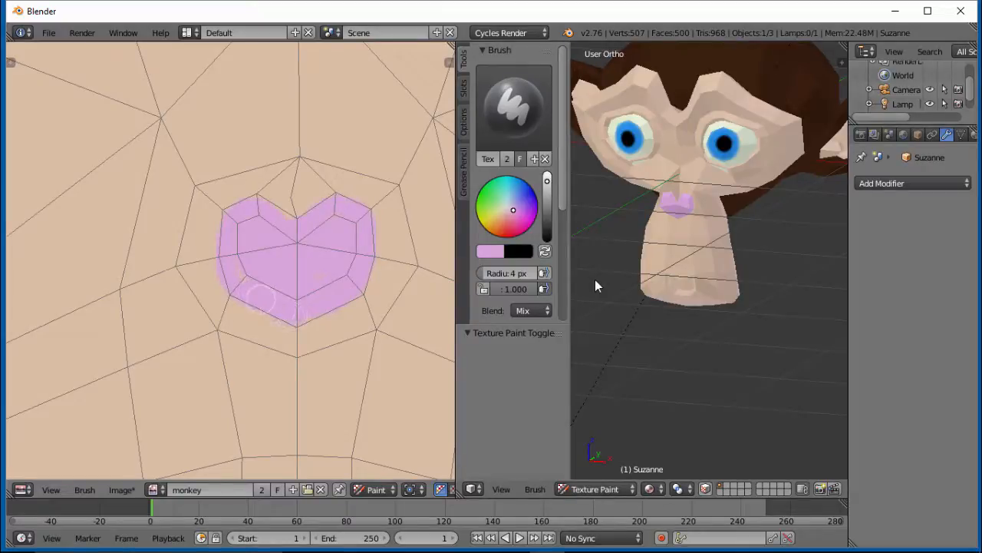
left_click_drag(243, 272, 229, 249)
middle_click_drag(709, 189, 684, 189)
scroll(684, 190, "down", 1)
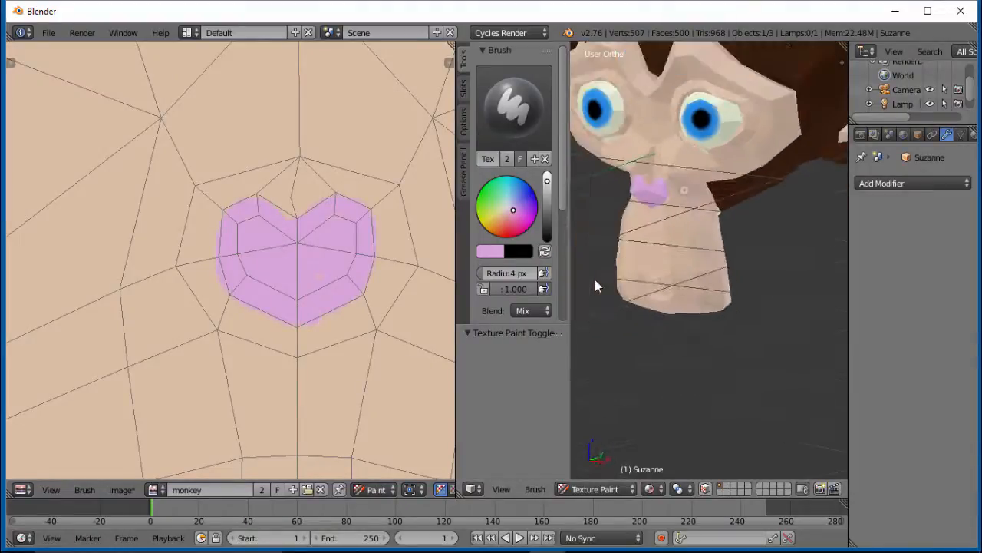
Paint the mouth faces below the nose on the face island with the same pinkish-purple
scroll(664, 241, "up", 1)
middle_click_drag(664, 240, 715, 225)
scroll(342, 348, "down", 2)
scroll(343, 348, "up", 4)
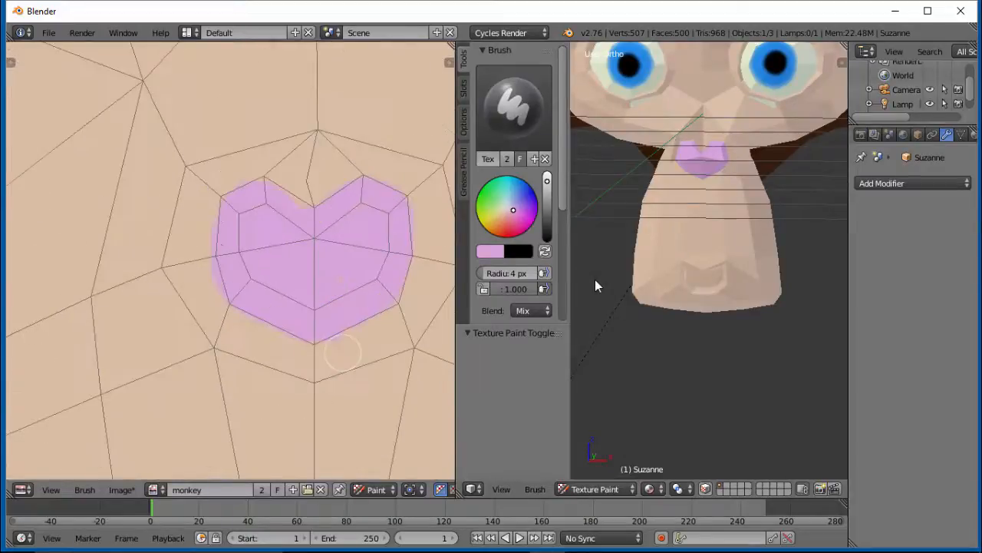
middle_click_drag(342, 369, 274, 44)
middle_click_drag(292, 316, 292, 66)
mouse_move(261, 330)
left_mouse_down()
mouse_move(280, 338)
mouse_move(296, 327)
mouse_move(284, 341)
mouse_move(240, 328)
mouse_move(254, 311)
mouse_move(315, 296)
mouse_move(311, 281)
mouse_move(208, 300)
mouse_move(221, 346)
mouse_move(254, 363)
mouse_move(303, 360)
mouse_move(330, 322)
mouse_move(291, 343)
left_mouse_up()
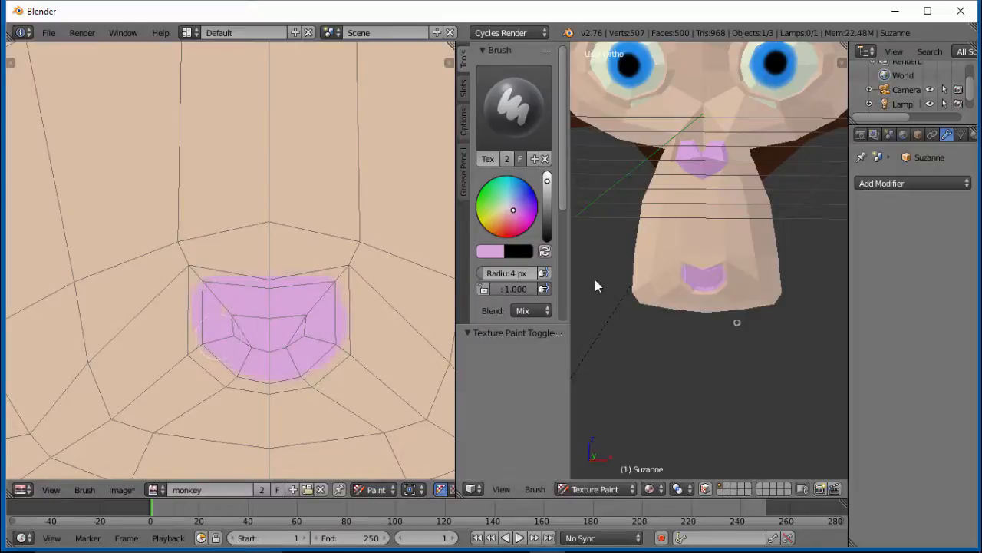
Examine the painted nose, mouth and eyes on the 3D model from several angles
scroll(597, 286, "up", 4)
middle_click_drag(772, 178, 769, 301)
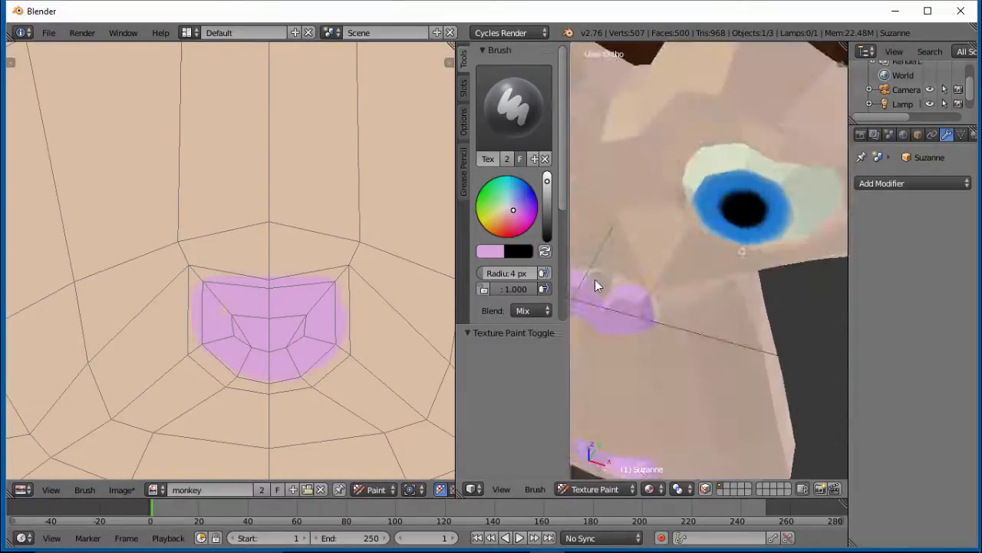
scroll(770, 301, "down", 3)
scroll(757, 321, "down", 1)
scroll(748, 345, "down", 2)
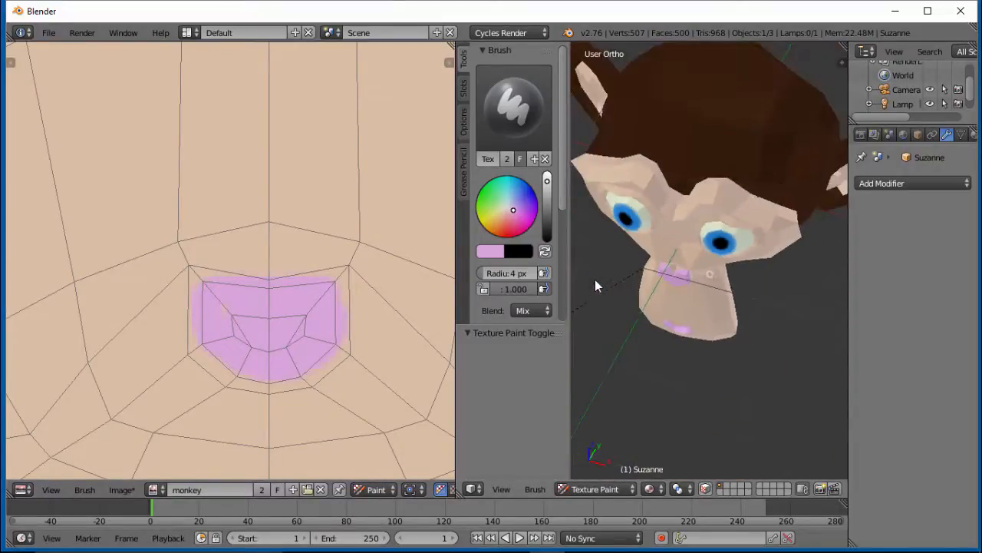
middle_click_drag(711, 276, 654, 186)
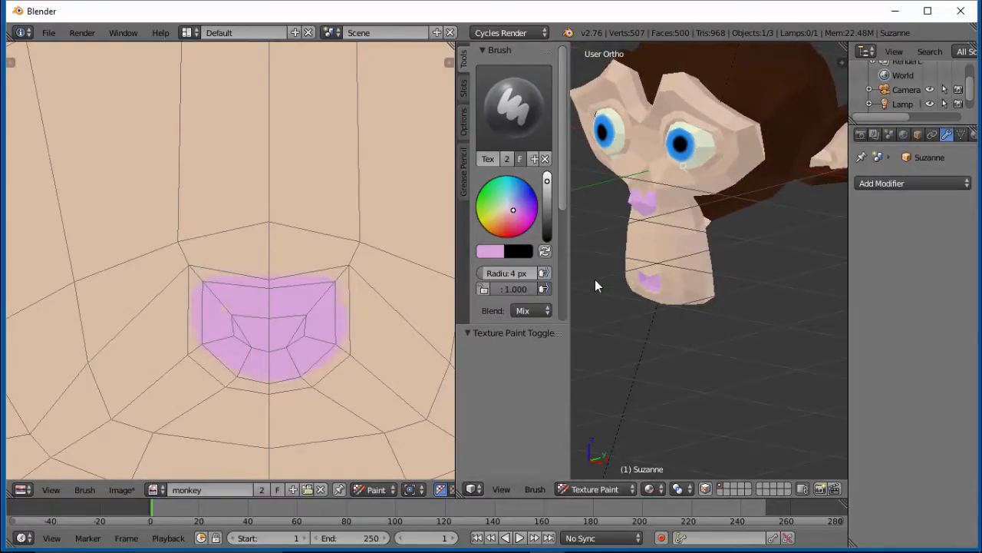
scroll(595, 285, "down", 1)
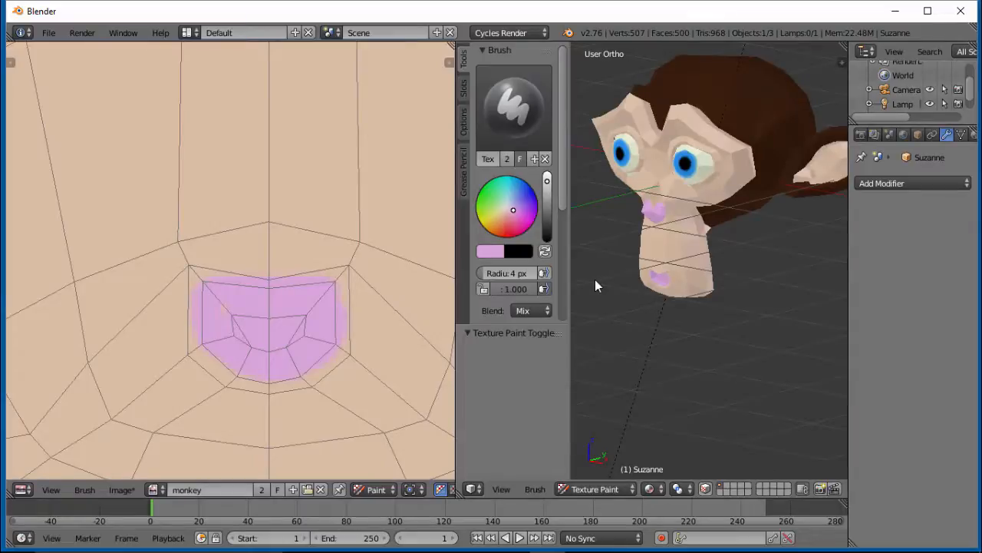
Add a Subdivision Surface modifier to Suzanne
left_click(911, 183)
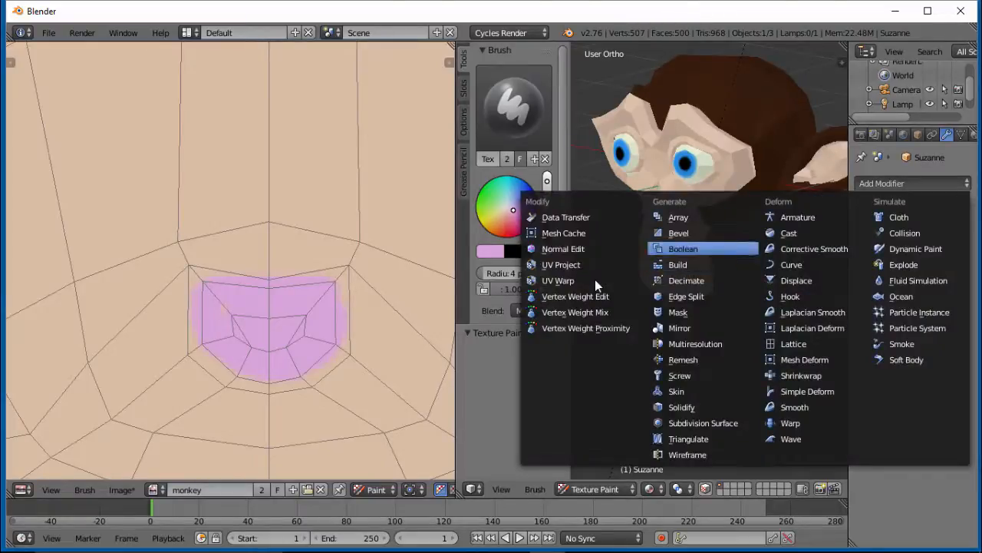
key("Down")
key("Down")
key("Down")
key("Down")
key("Down")
key("Down")
key("Down")
key("Down")
key("Down")
key("Down")
key("Down")
key("Return")
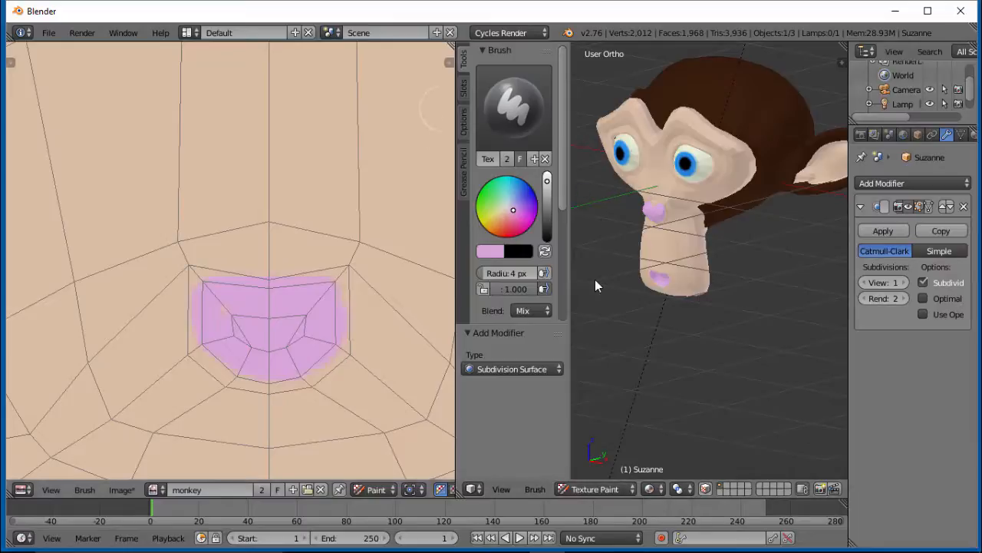
Switch Suzanne to Object Mode and apply smooth shading
left_click(595, 489)
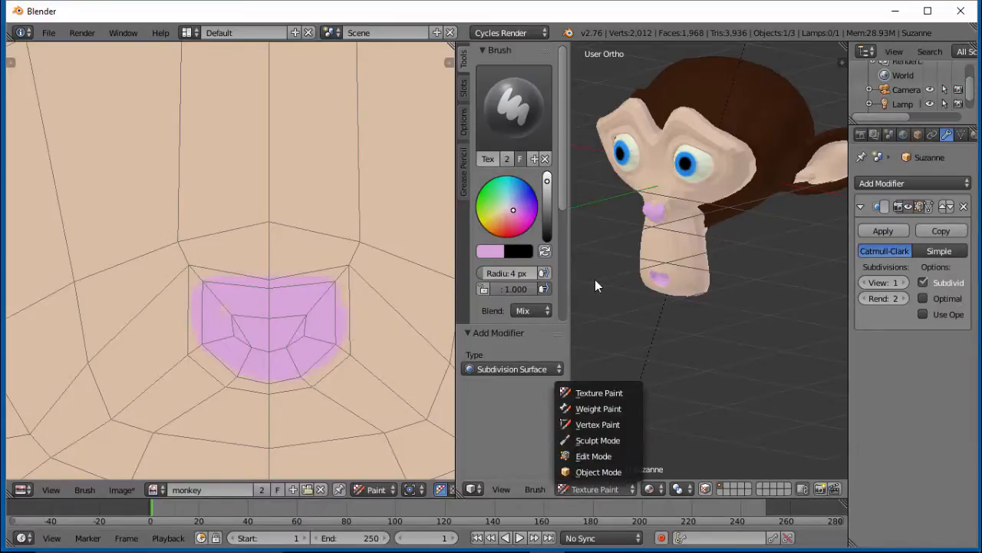
left_click(599, 472)
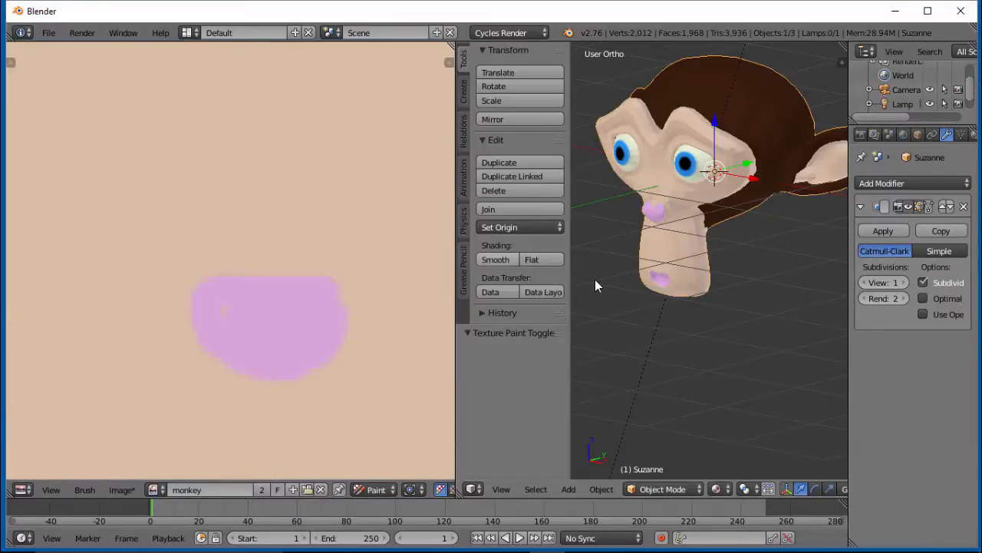
left_click(495, 259)
mouse_move(714, 272)
middle_mouse_down()
mouse_move(594, 299)
mouse_move(695, 239)
middle_mouse_up()
Raise the Subdivision Surface modifier's View subdivisions to 2 and check the smoothed head from the front and side
left_click(902, 282)
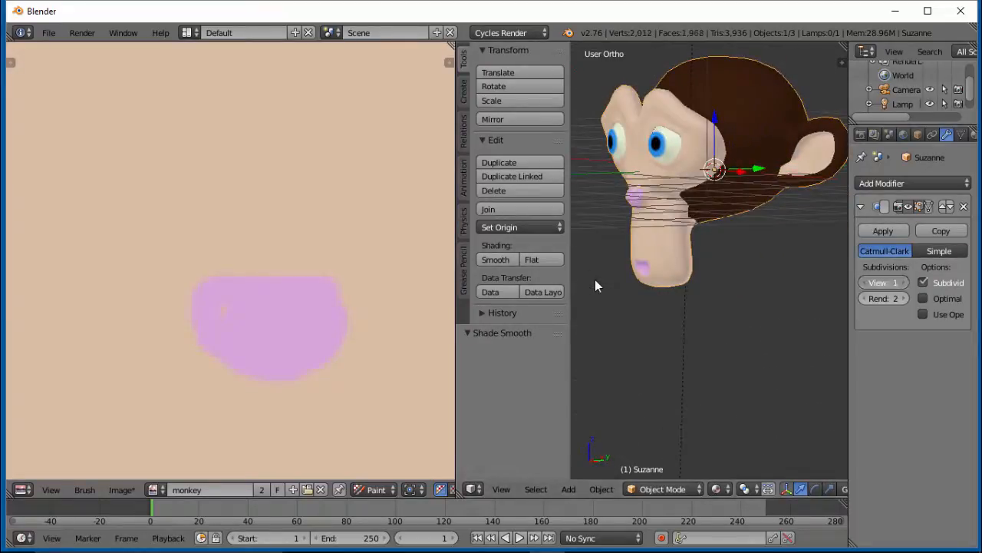
middle_click_drag(594, 286, 748, 337)
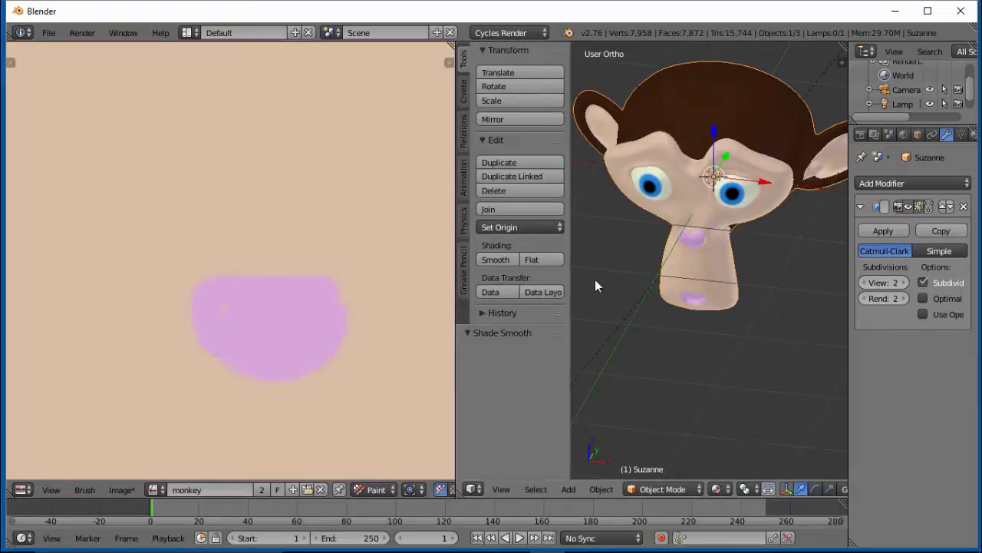
mouse_move(595, 285)
middle_mouse_down()
mouse_move(522, 257)
mouse_move(442, 257)
mouse_move(476, 272)
middle_mouse_up()
scroll(595, 285, "up", 1)
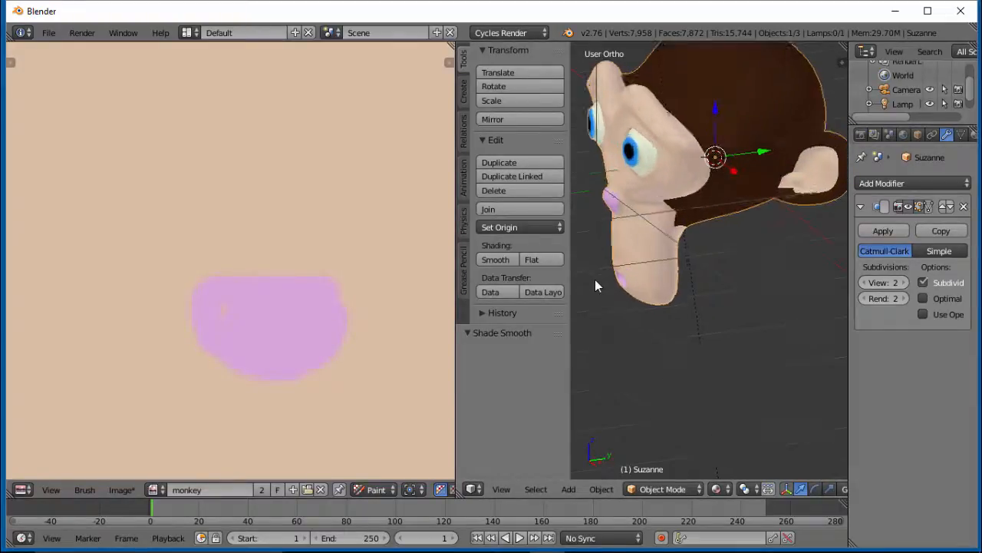
Save the painted monkey texture as a PNG image over the existing uv_textpaint_test_01.png in the images folder
scroll(595, 286, "down", 1)
scroll(594, 285, "up", 1)
scroll(297, 362, "down", 2)
scroll(281, 359, "down", 3)
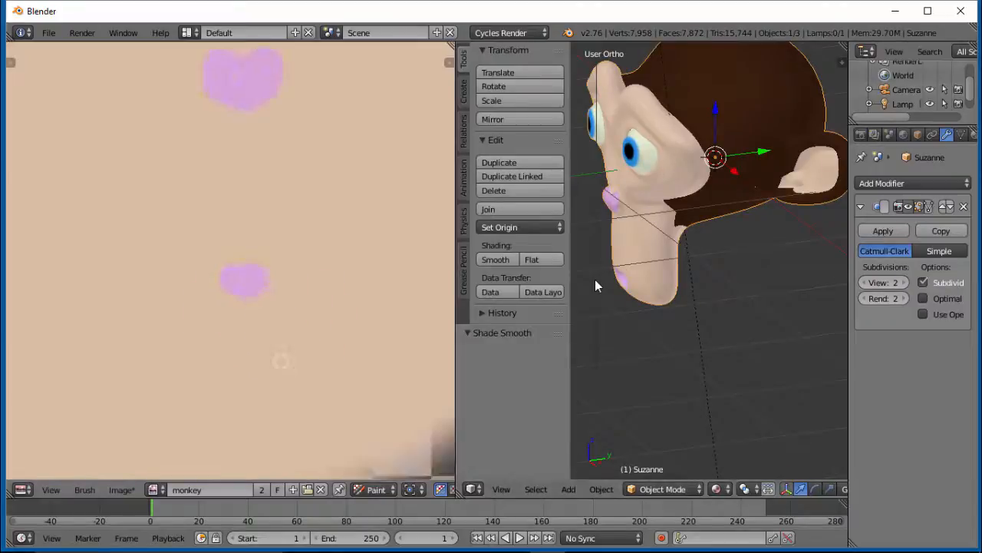
scroll(280, 358, "up", 1)
scroll(306, 274, "down", 3)
scroll(305, 274, "down", 5)
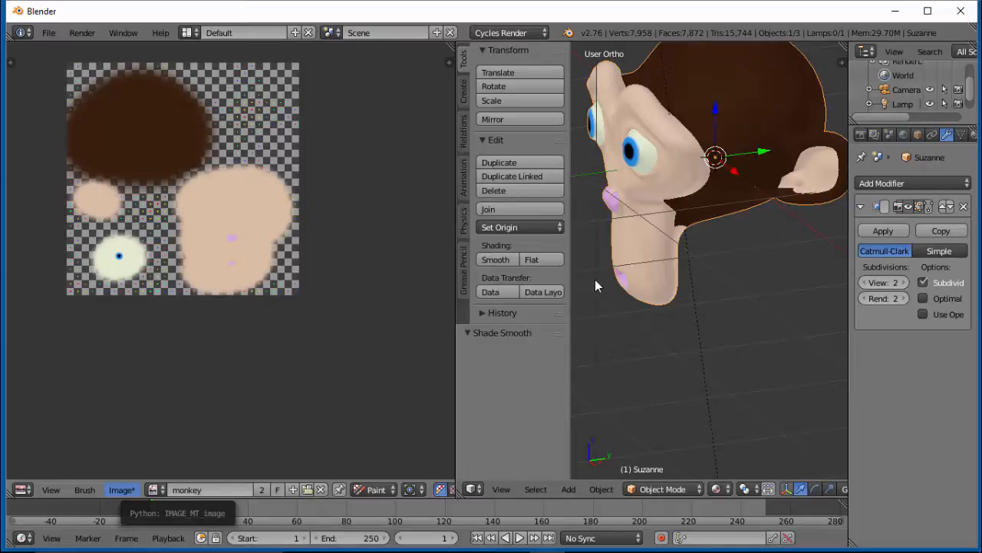
left_click(122, 490)
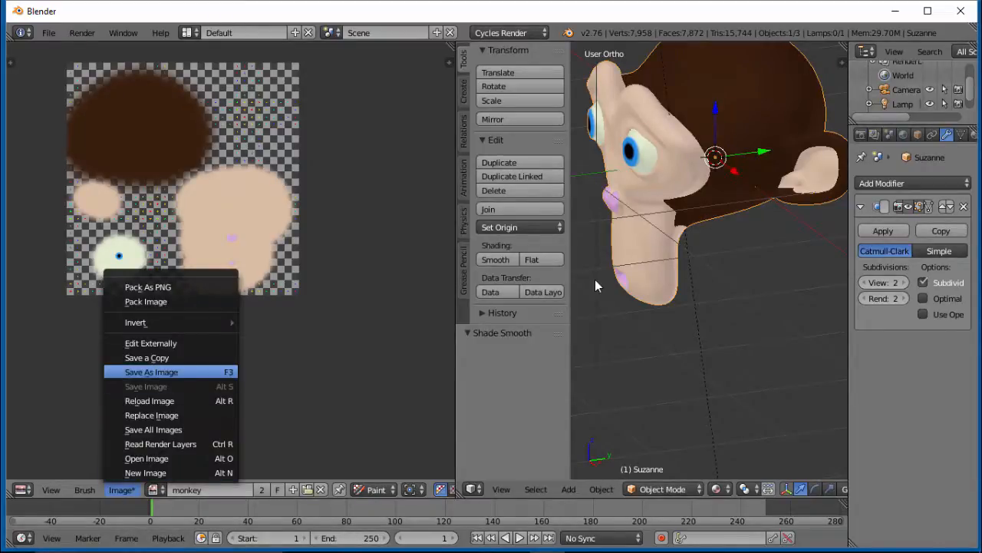
left_click(151, 371)
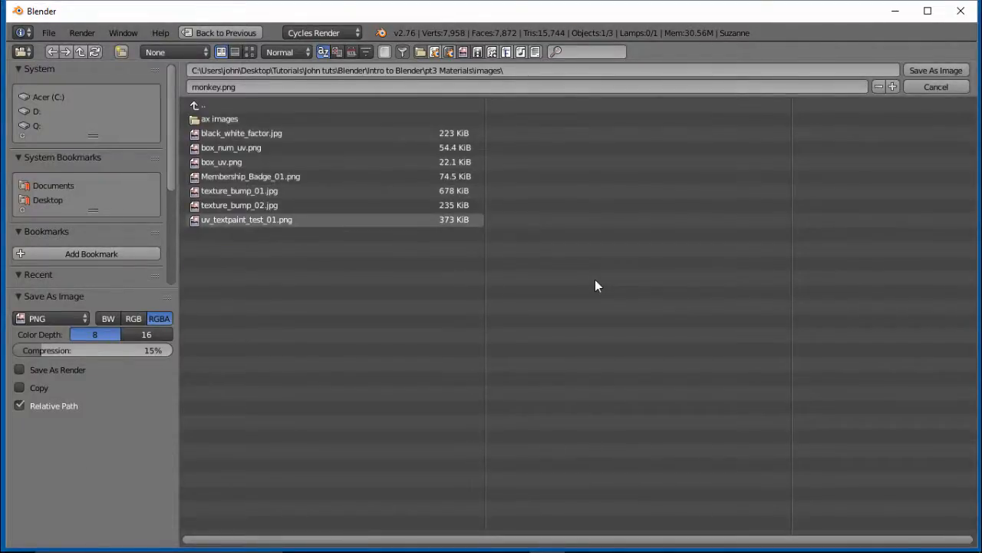
left_click(246, 219)
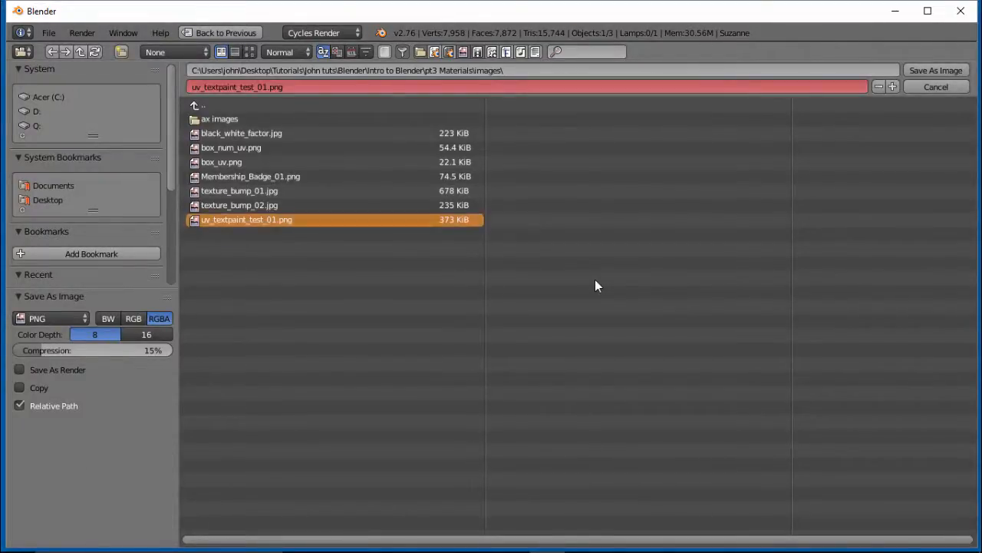
key("Return")
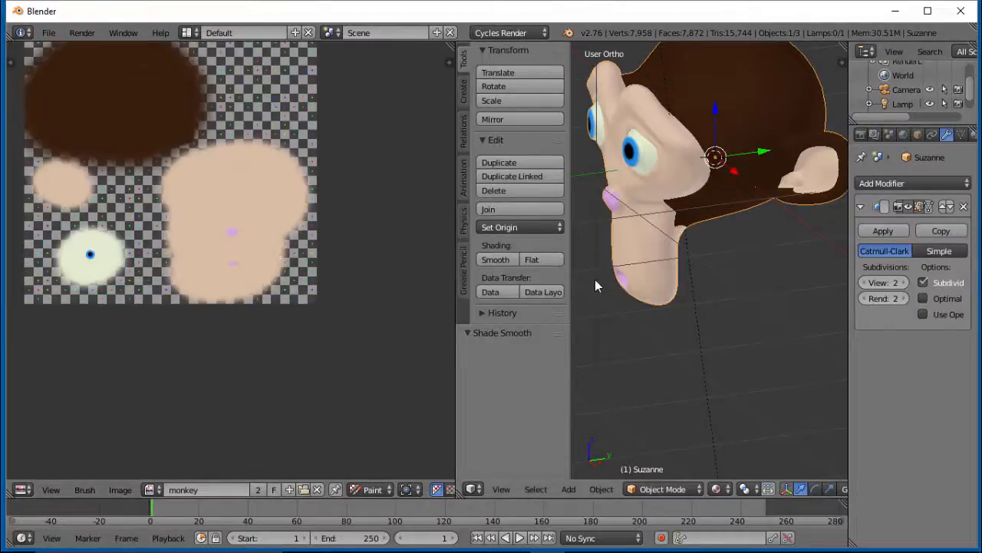
Replace the UV/Image Editor with the Node Editor to show Suzanne's material nodes
scroll(596, 285, "up", 3)
scroll(596, 285, "down", 4)
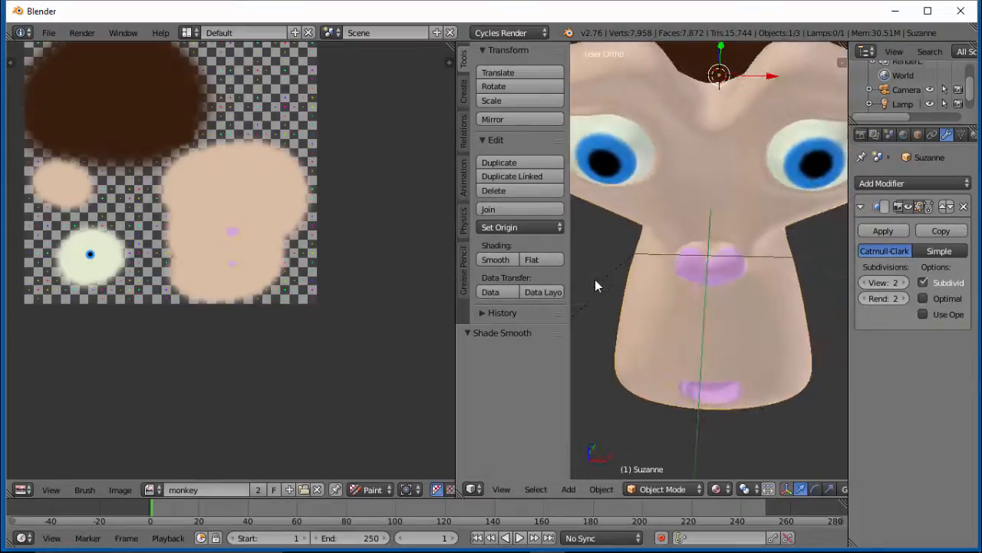
scroll(596, 286, "down", 1)
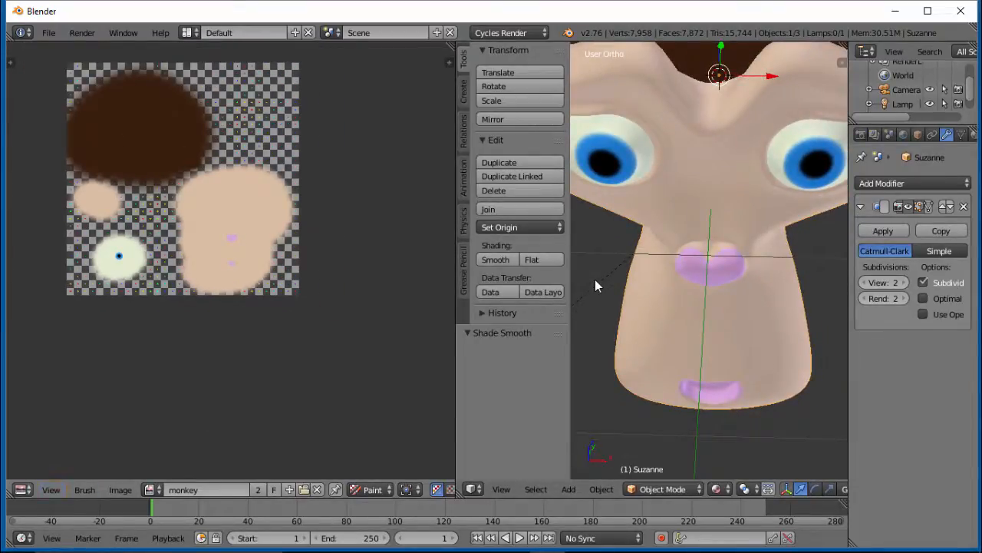
left_click(22, 489)
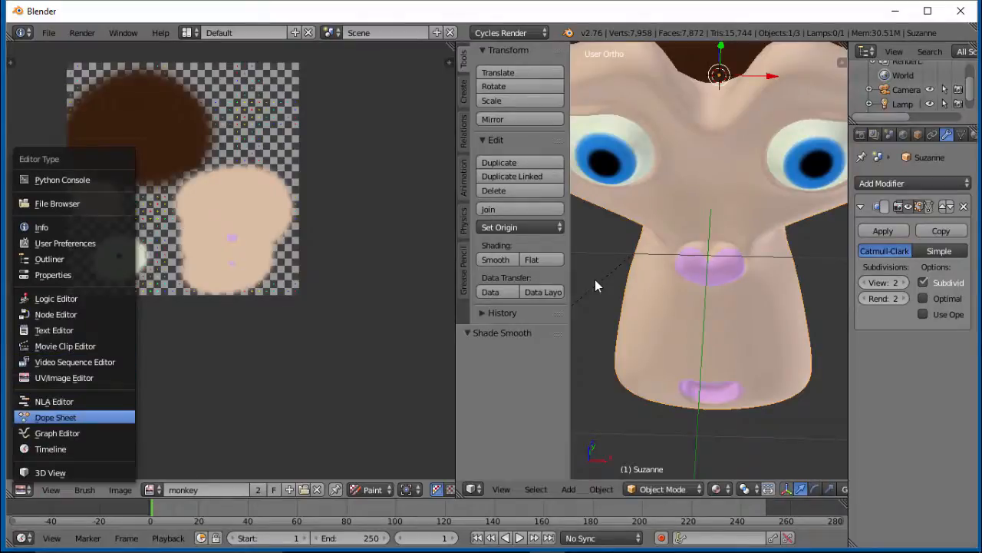
left_click(55, 313)
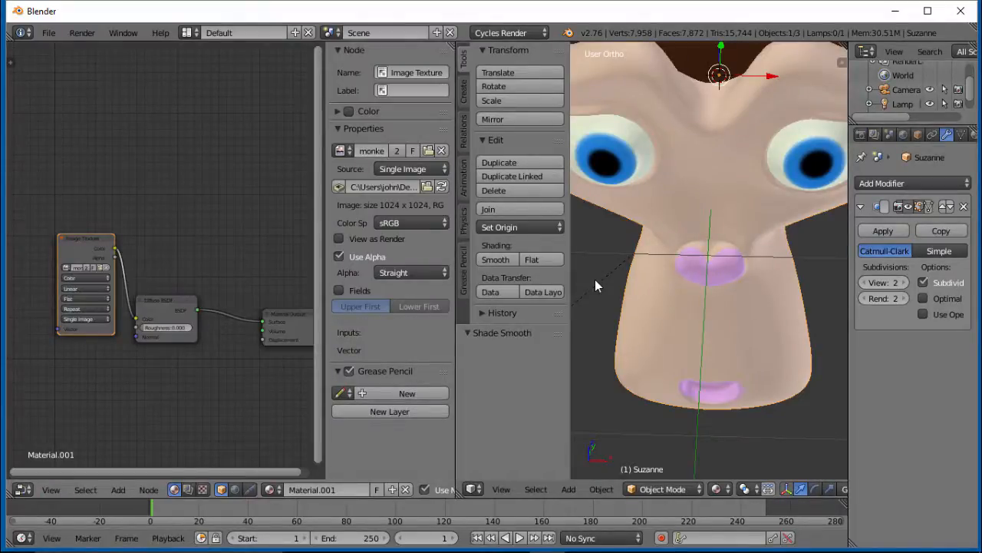
Load uv_textpaint_test_01.png from the images folder into the material's Image Texture node
left_click(66, 267)
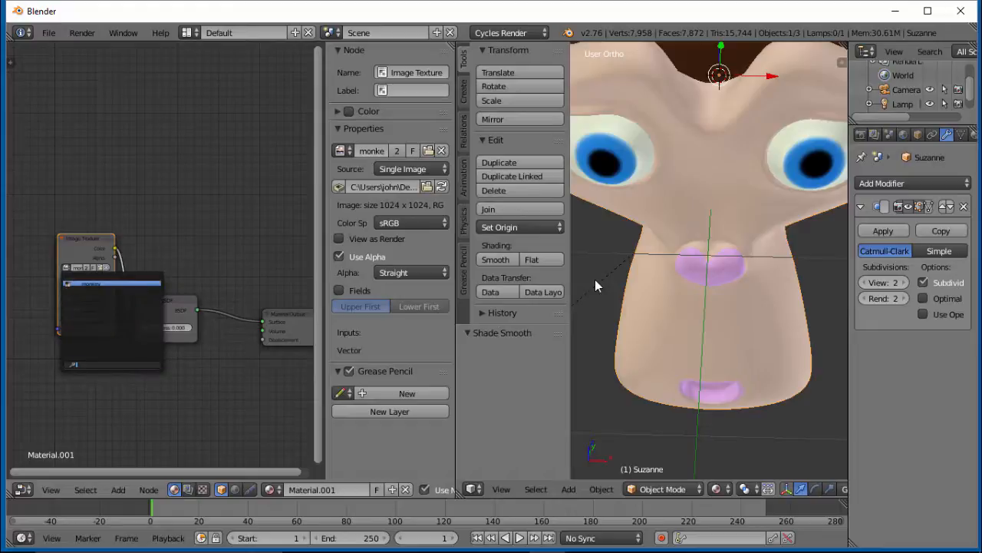
left_click(111, 283)
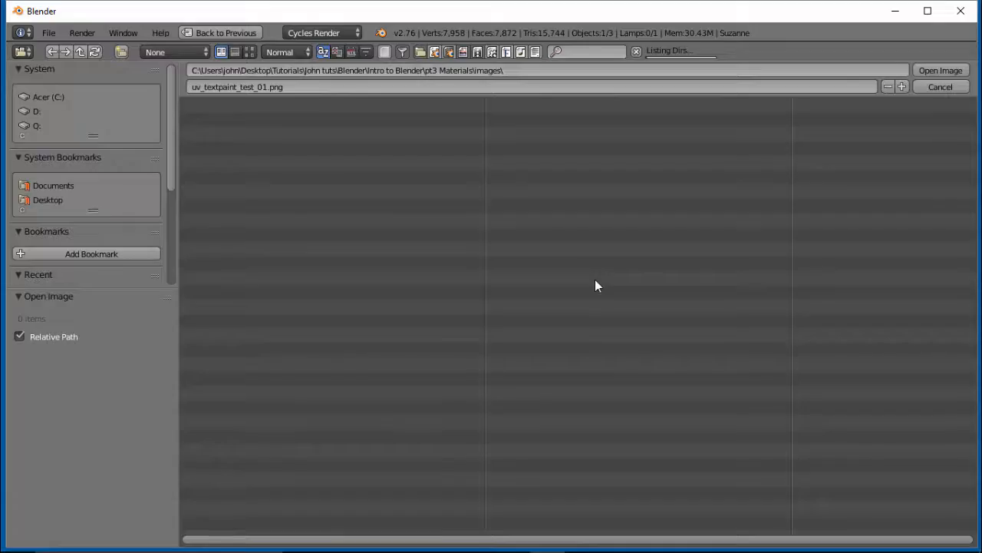
left_click(247, 219)
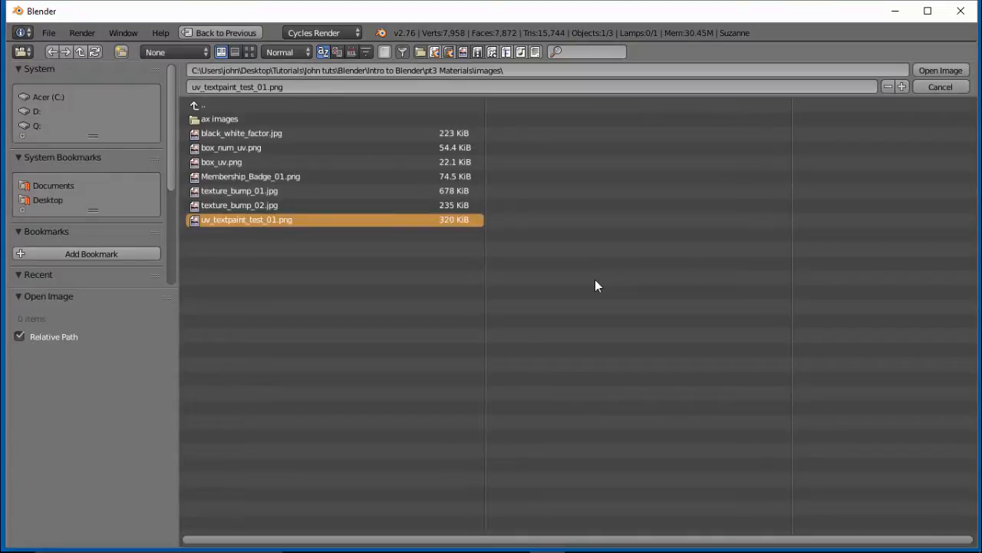
left_click(940, 70)
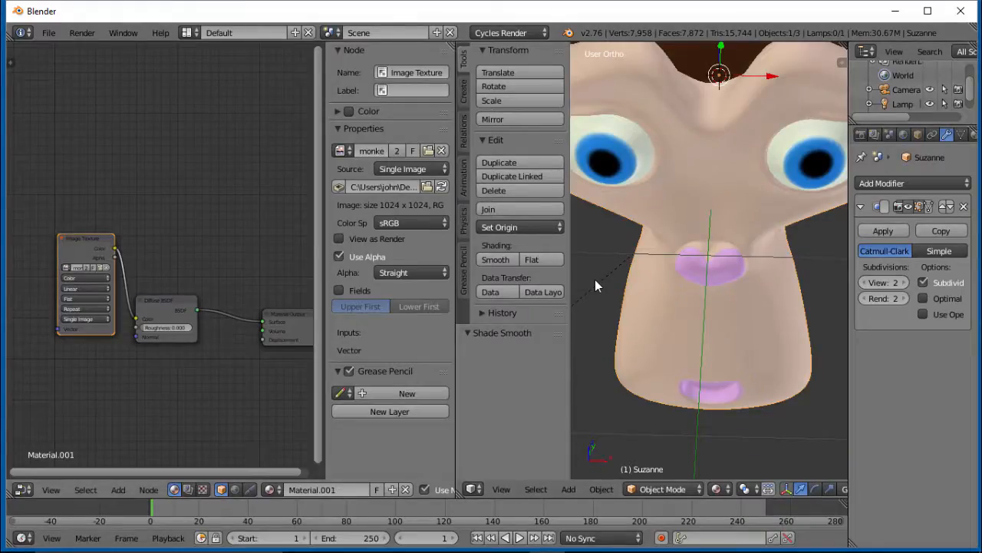
Preview Suzanne with Rendered viewport shading and check the lighting on the painted head from the side
left_click(716, 489)
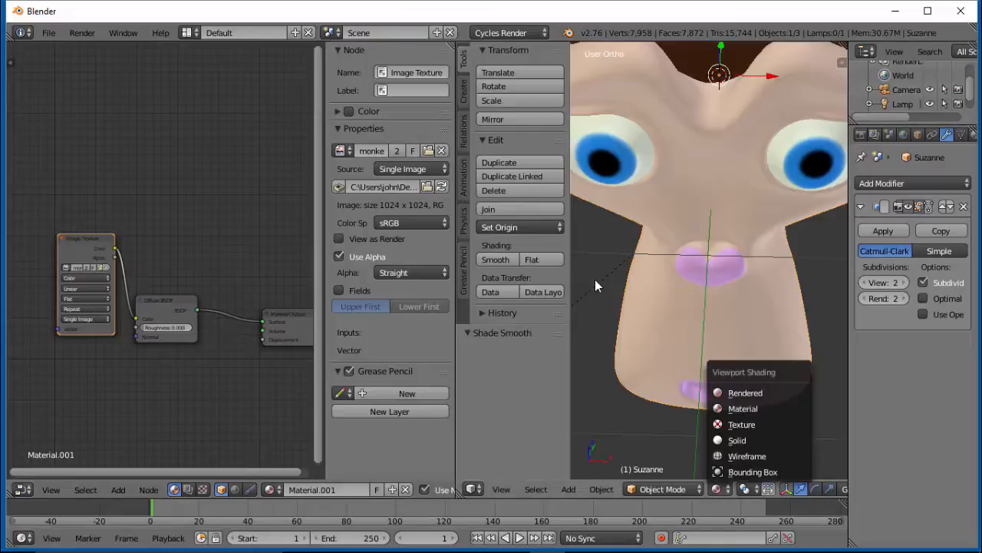
left_click(756, 392)
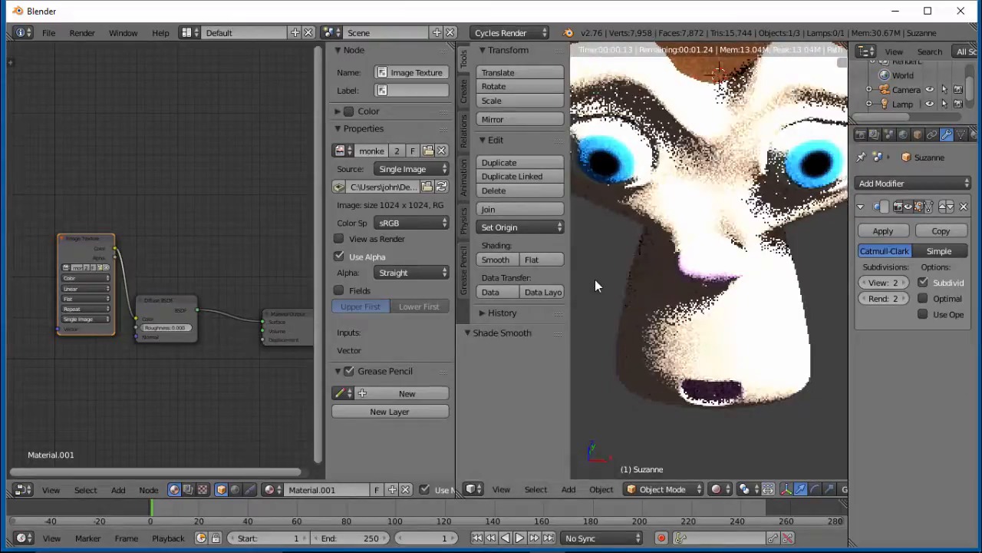
key("KP_6")
key("KP_6")
key("KP_6")
scroll(595, 285, "down", 3)
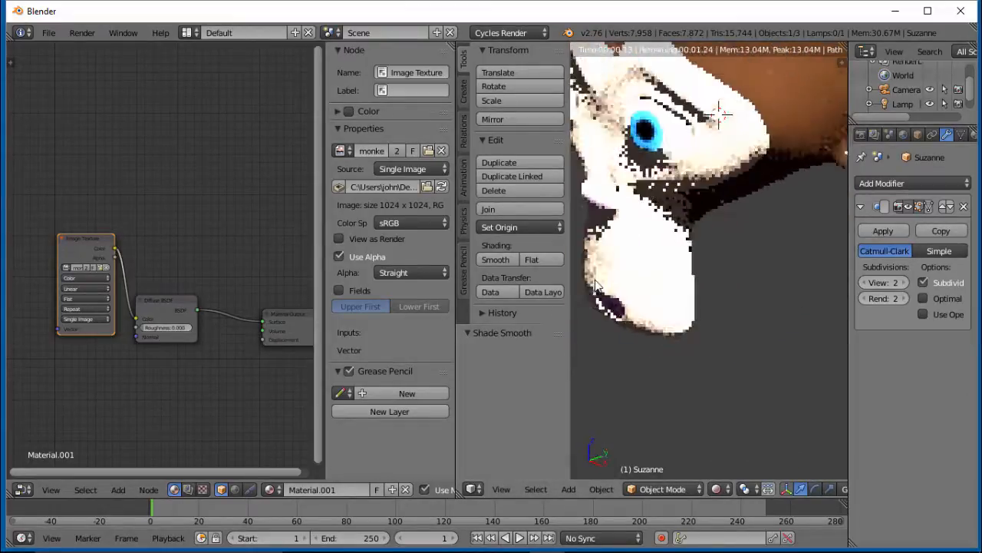
scroll(596, 285, "down", 3)
key("KP_2")
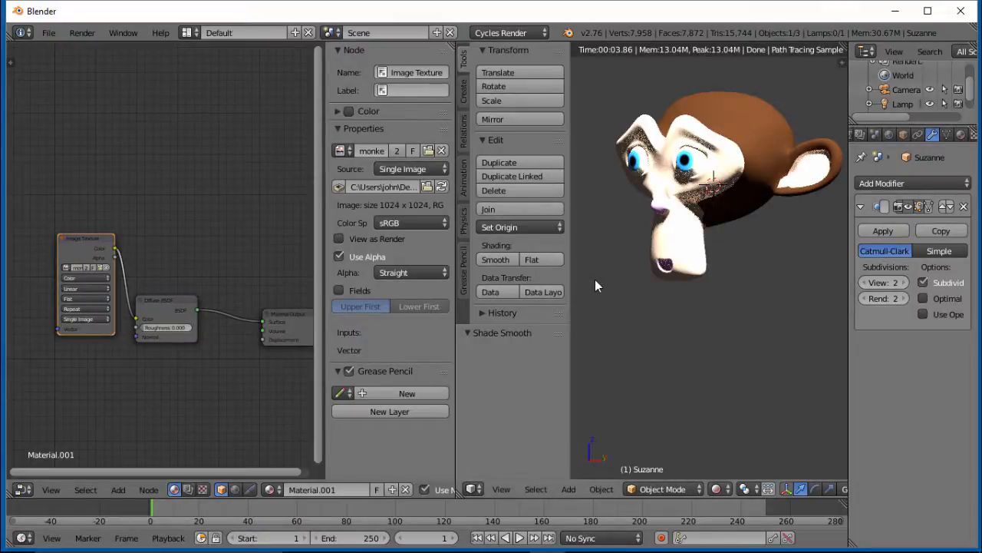
Return the viewport to solid shading, select the sun lamp and set its emission strength to 5
key("z")
key("z")
key("KP_5")
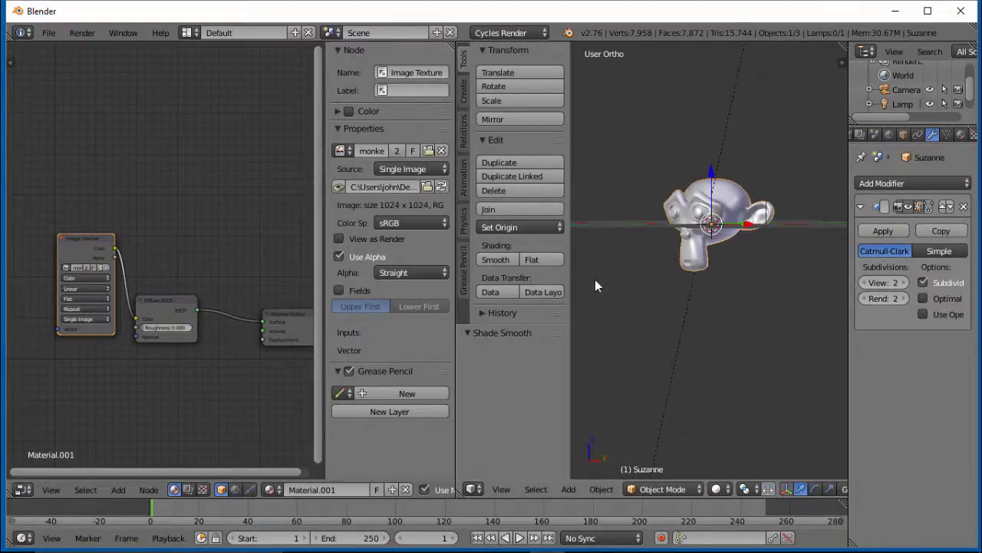
key("ctrl+z")
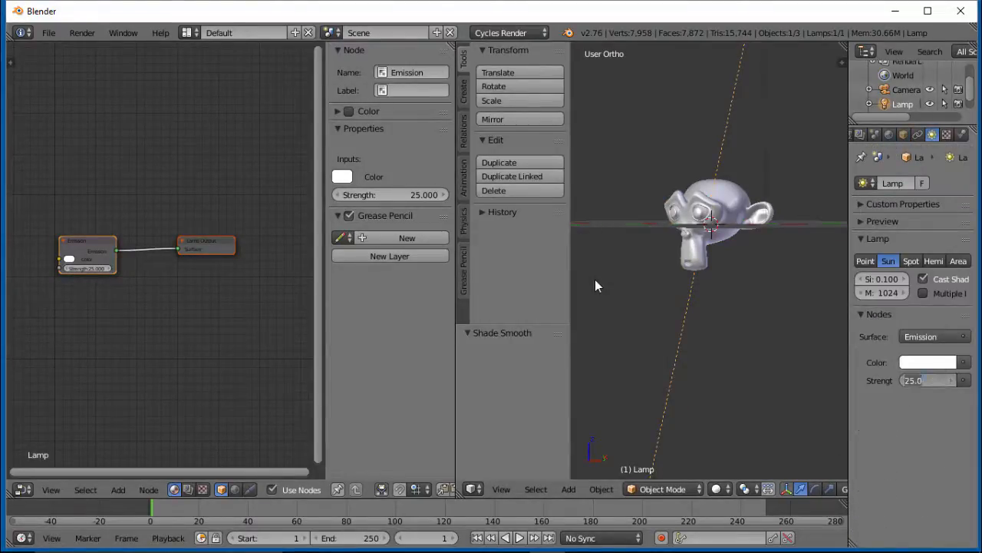
type("5")
key("Return")
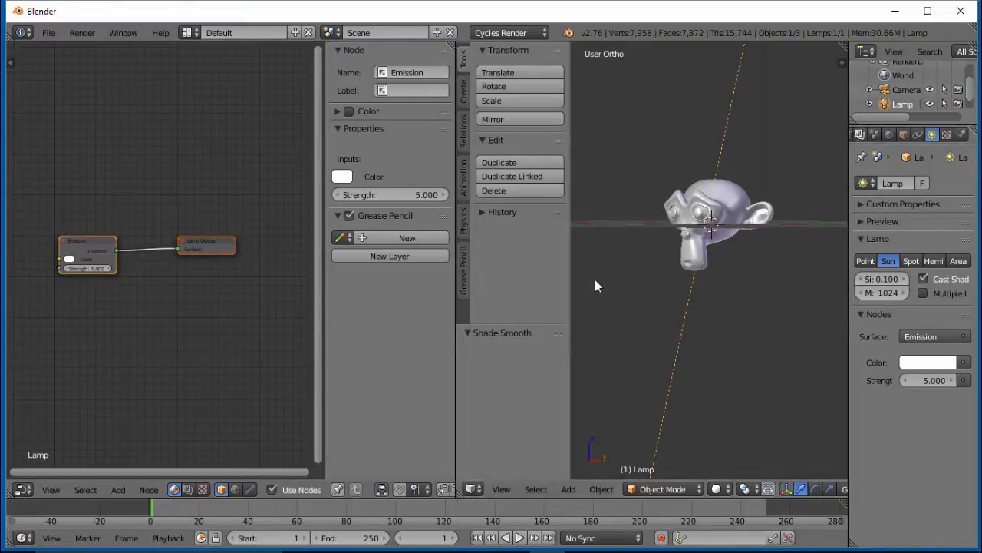
Switch the viewport to Rendered shading and examine the painted Suzanne head under the sun lamp from several angles
left_click(720, 489)
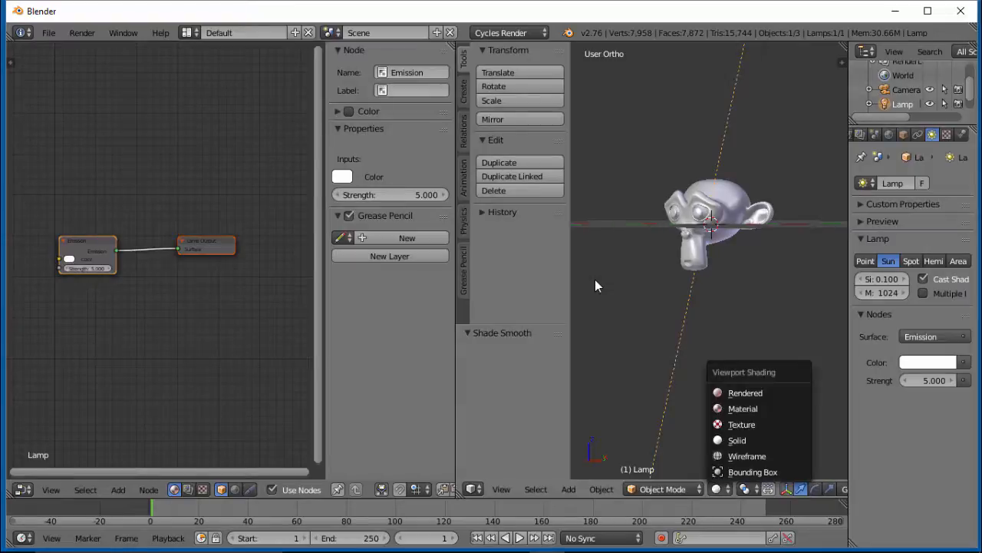
key("Return")
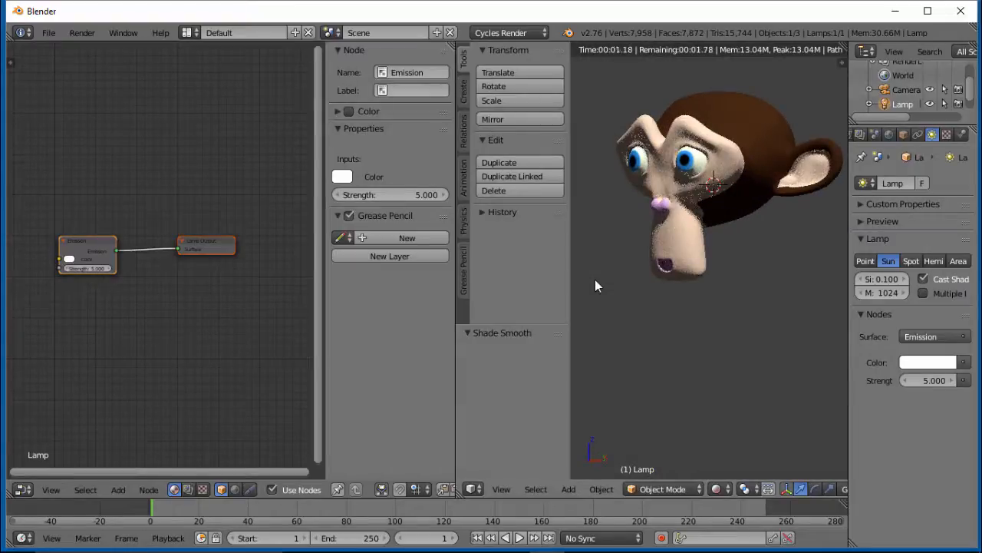
key("KP_8")
key("KP_8")
middle_click_drag(596, 285, 596, 230)
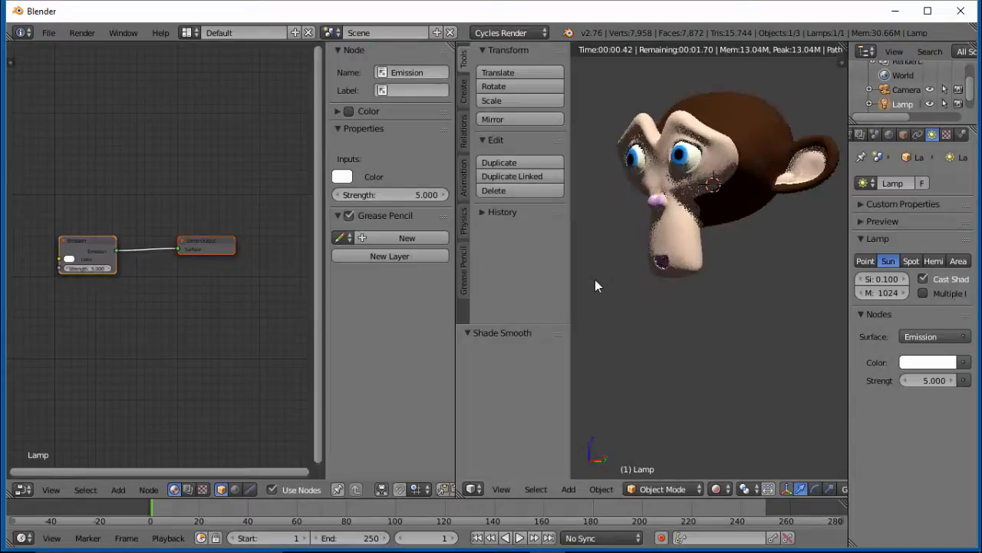
mouse_move(596, 286)
middle_mouse_down("shift")
mouse_move(613, 363)
mouse_move(576, 327)
mouse_move(571, 344)
middle_mouse_up("shift")
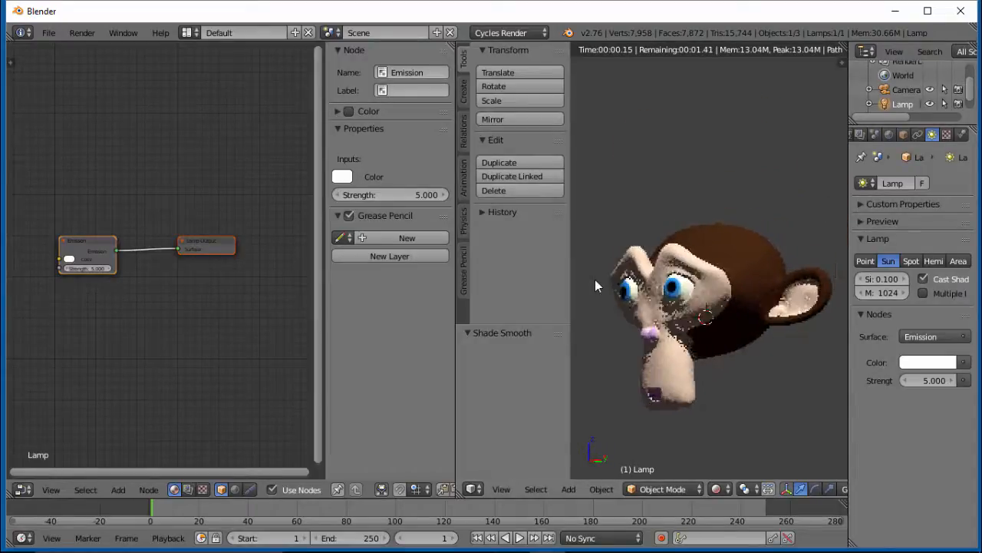
middle_click_drag(596, 285, 652, 286)
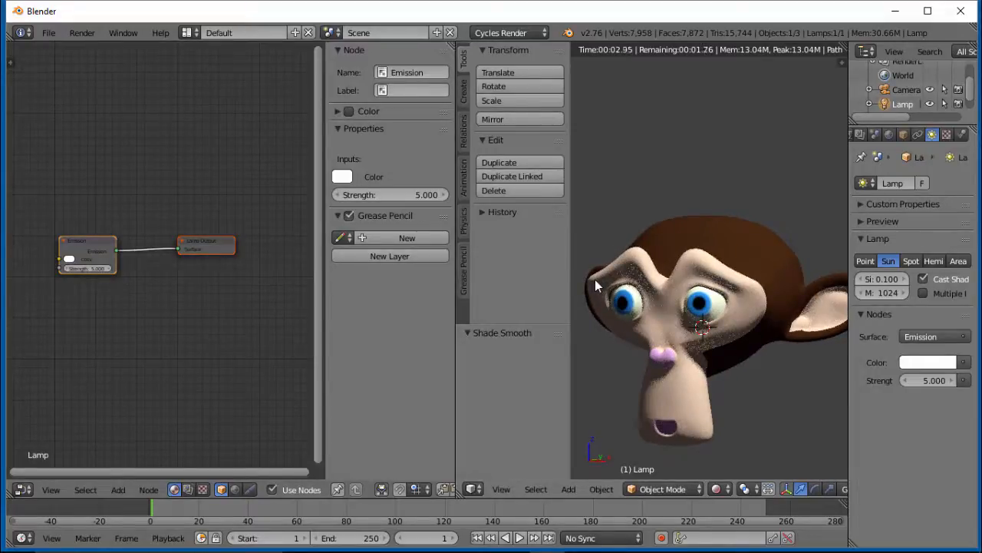
scroll(596, 285, "down", 2)
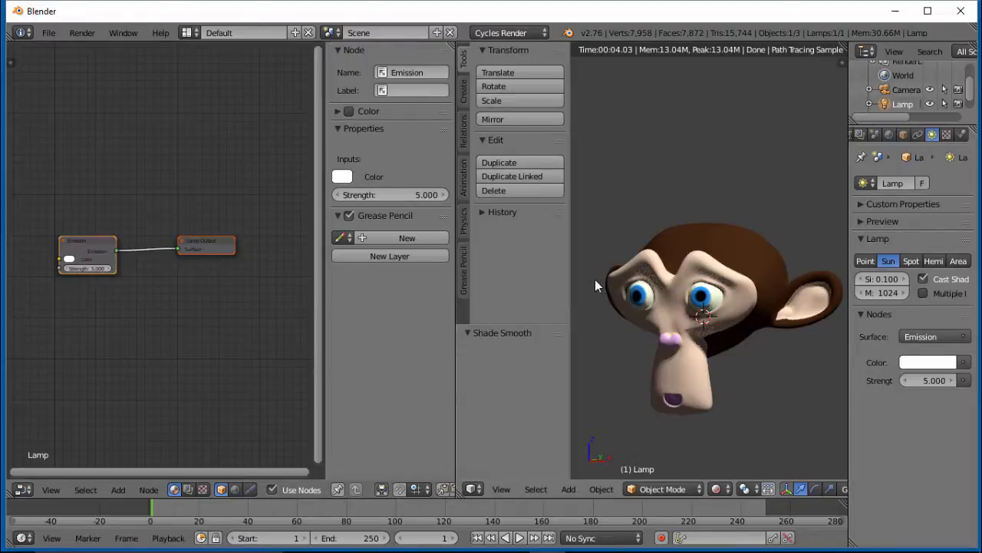
scroll(596, 286, "up", 2)
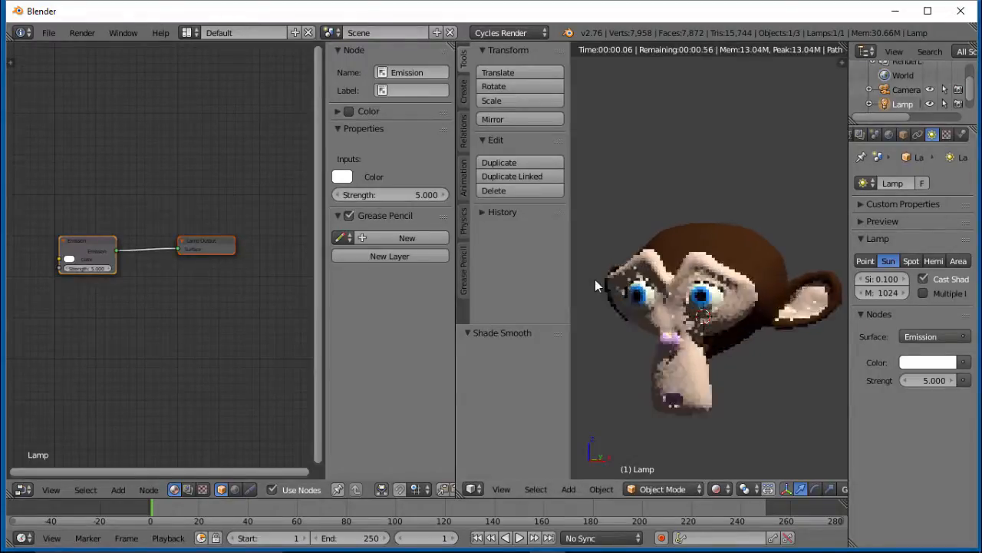
middle_click_drag(596, 285, 595, 285)
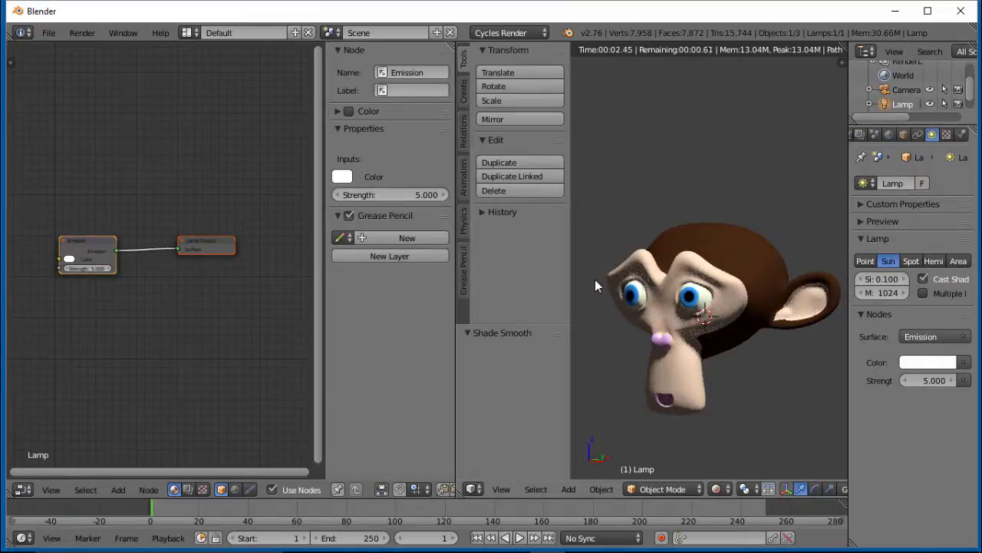
middle_click_drag(595, 286, 595, 286)
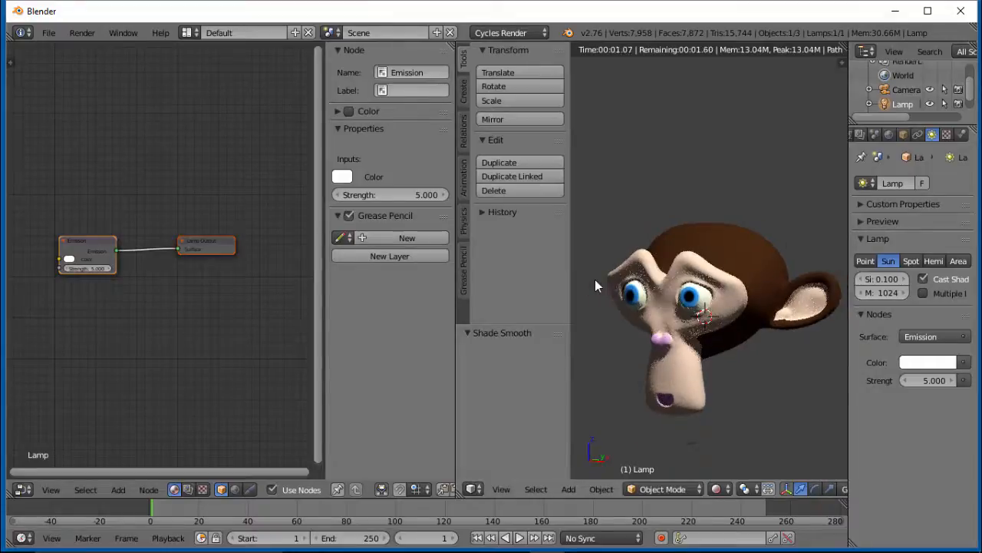